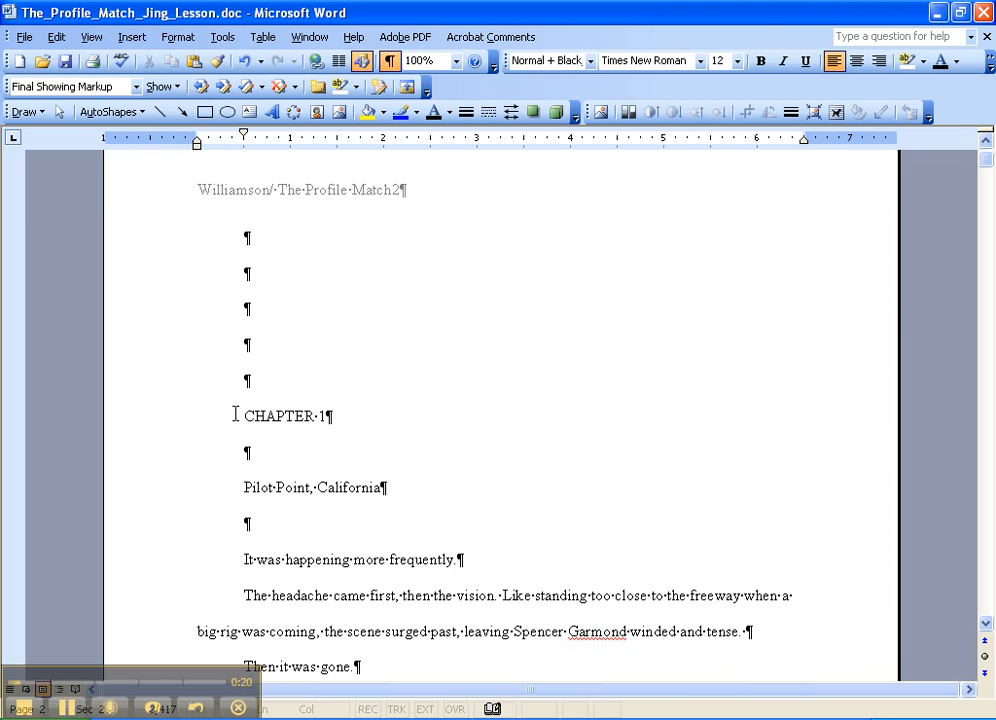
- Search for the word "chapter" starting from the first blank line above the CHAPTER 1 heading
click(234, 416)
click(233, 244)
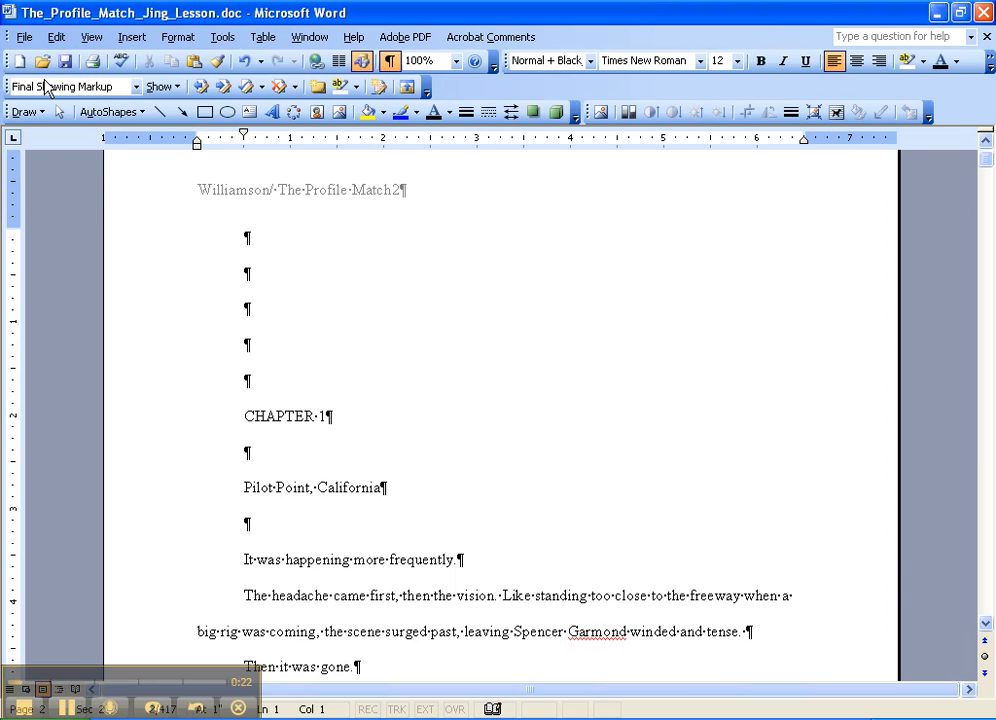
click(53, 37)
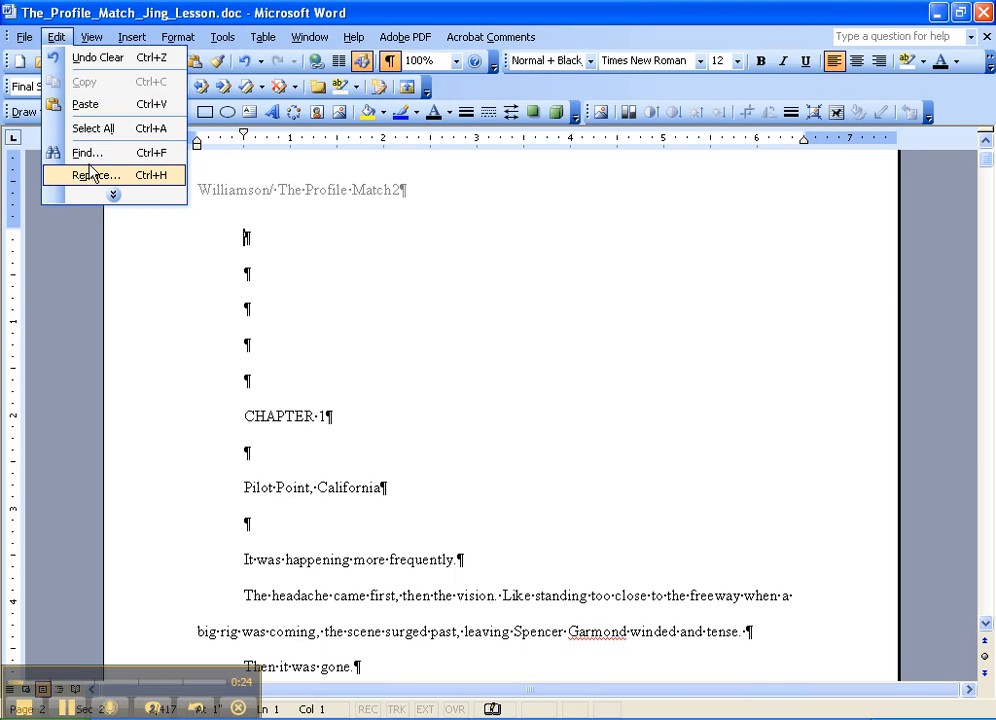
click(84, 153)
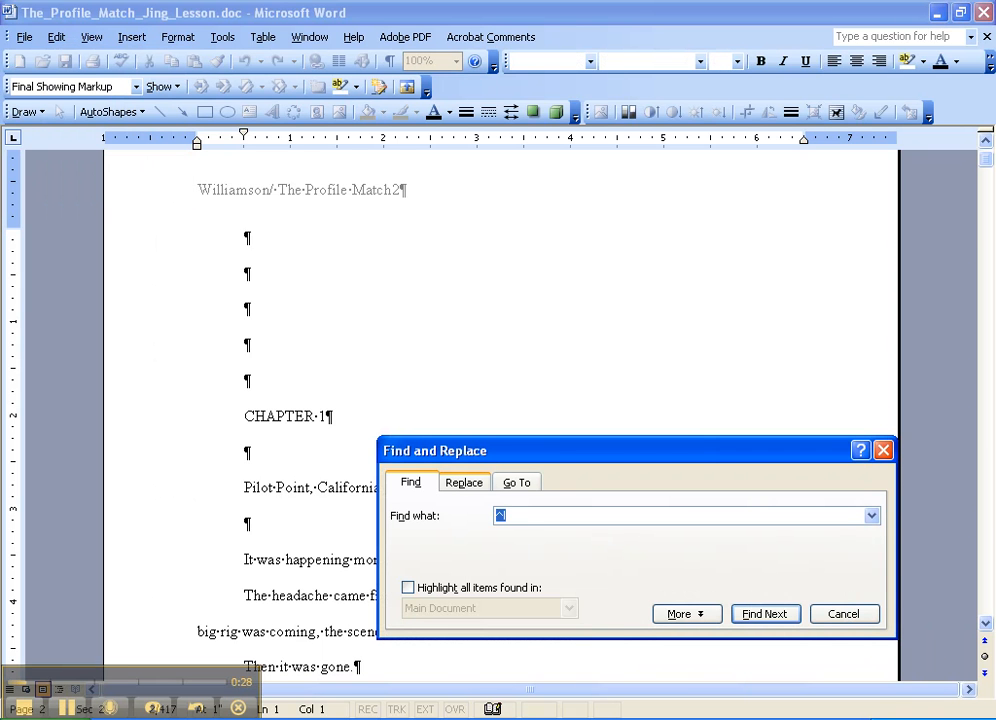
text(chapter)
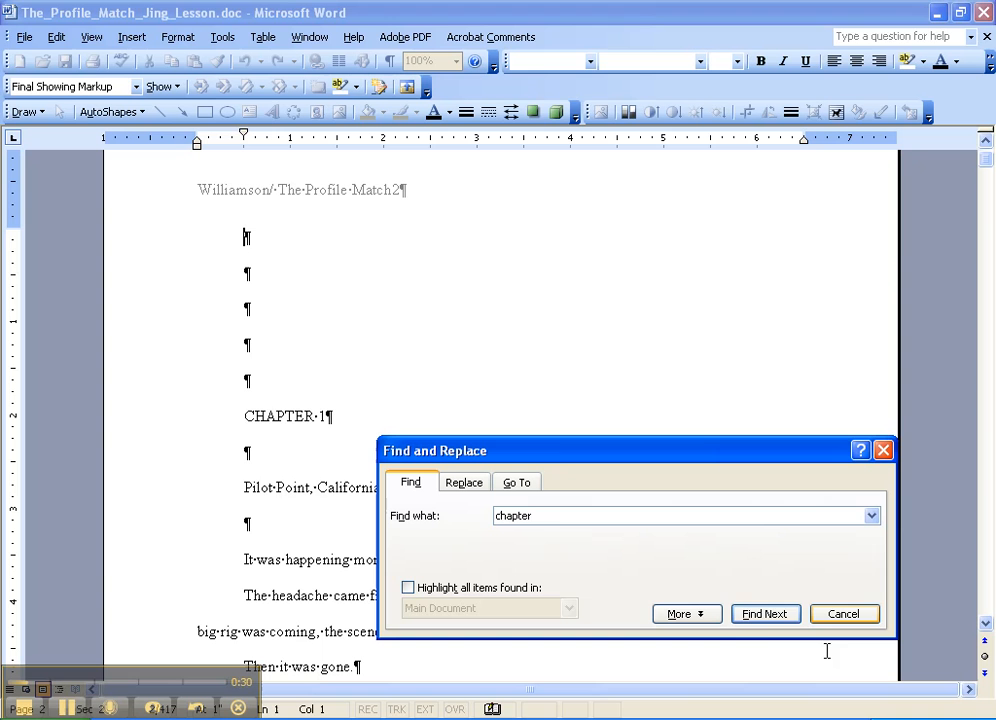
click(763, 618)
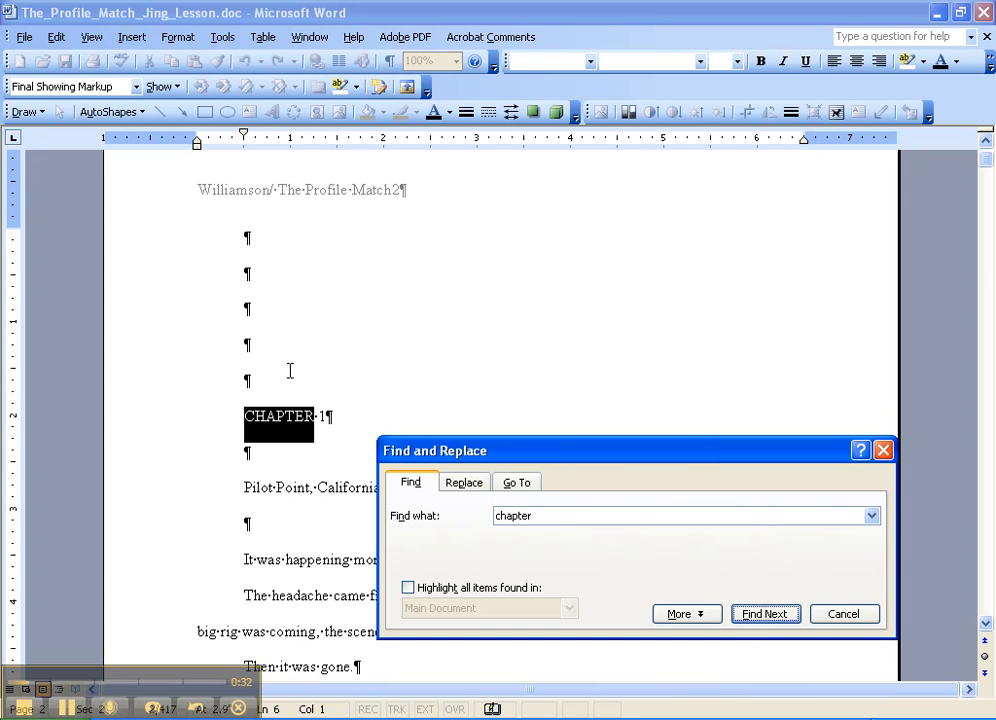
- Check the blank lines above the CHAPTER 1 heading and center the heading
click(241, 238)
click(239, 238)
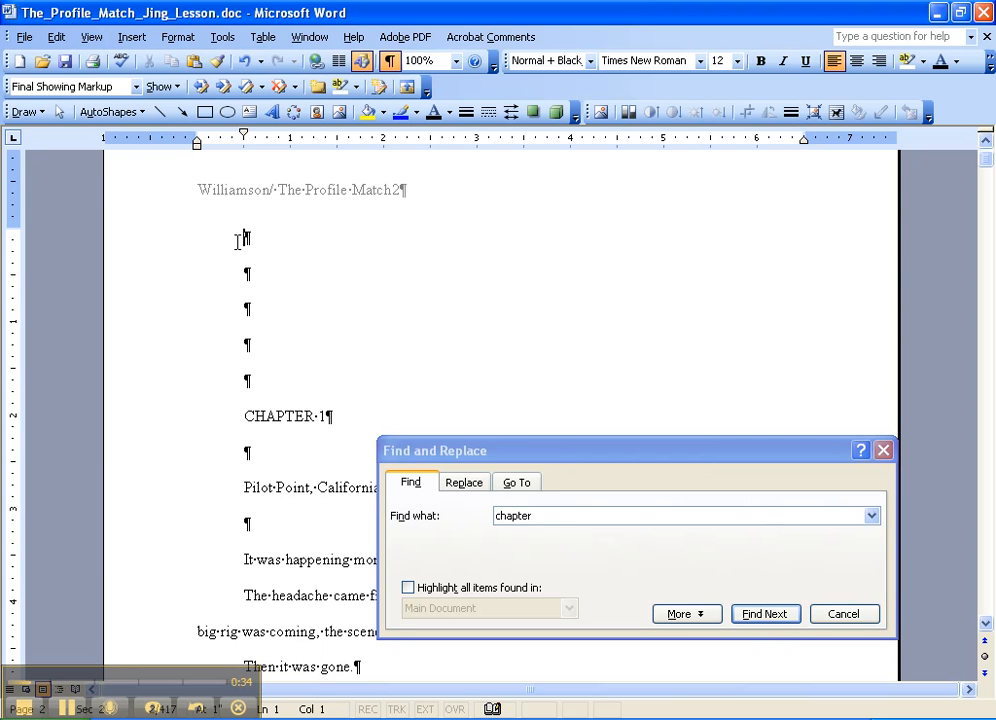
click(234, 281)
click(234, 306)
click(234, 344)
click(235, 380)
click(238, 416)
click(857, 61)
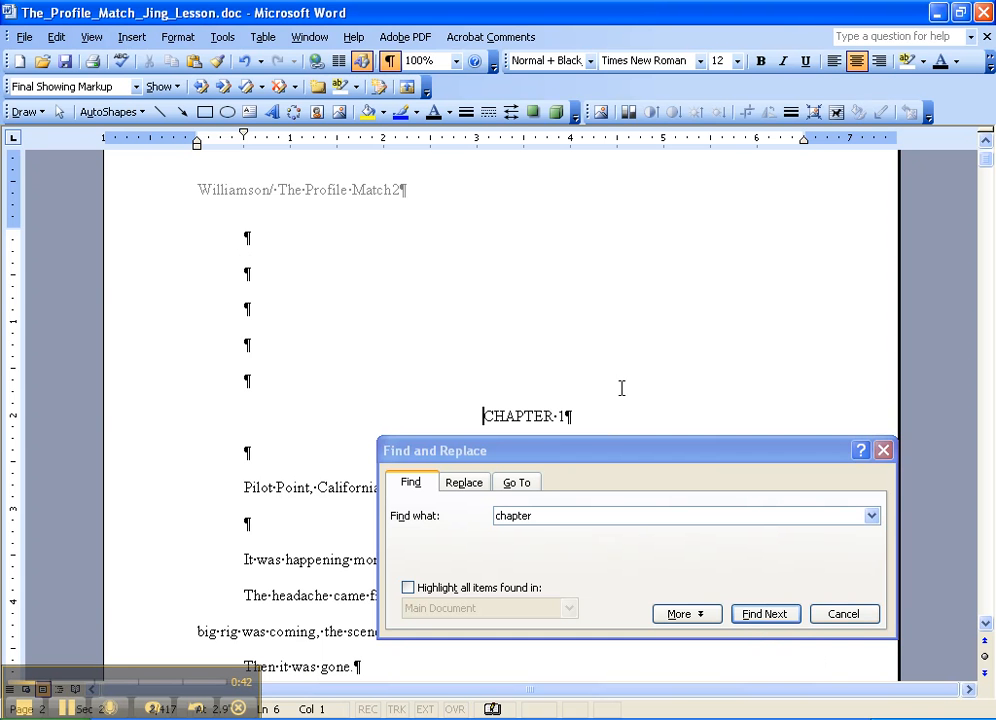
click(676, 416)
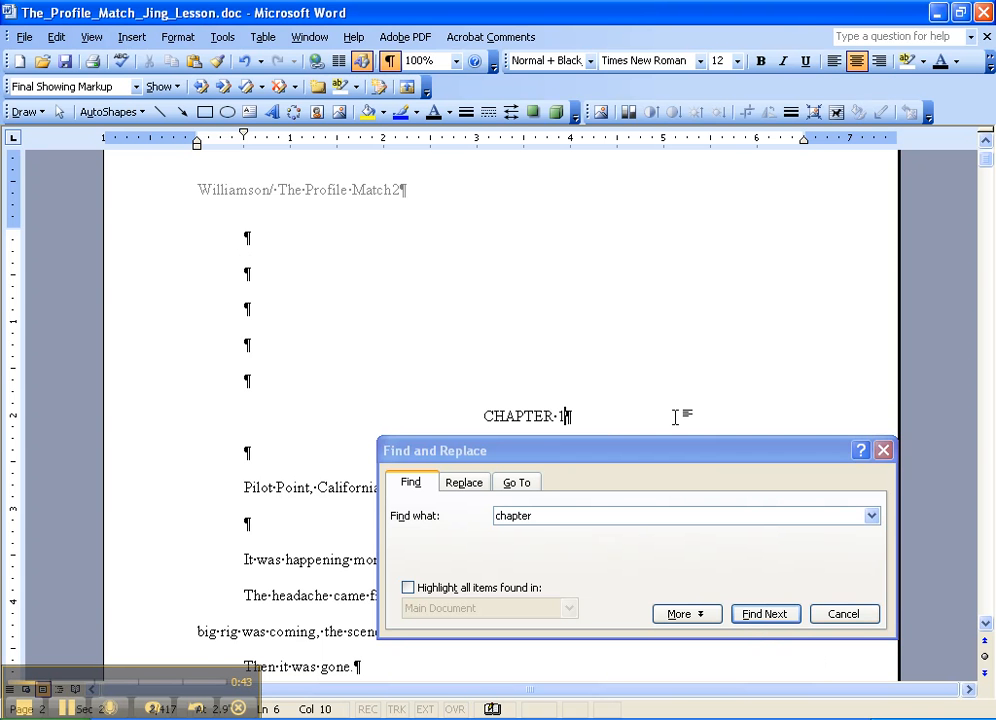
- Find the next occurrence of "chapter" and insert blank lines above the CHAPTER 2 heading until there are five
click(756, 620)
scroll(271, 300, up, 2)
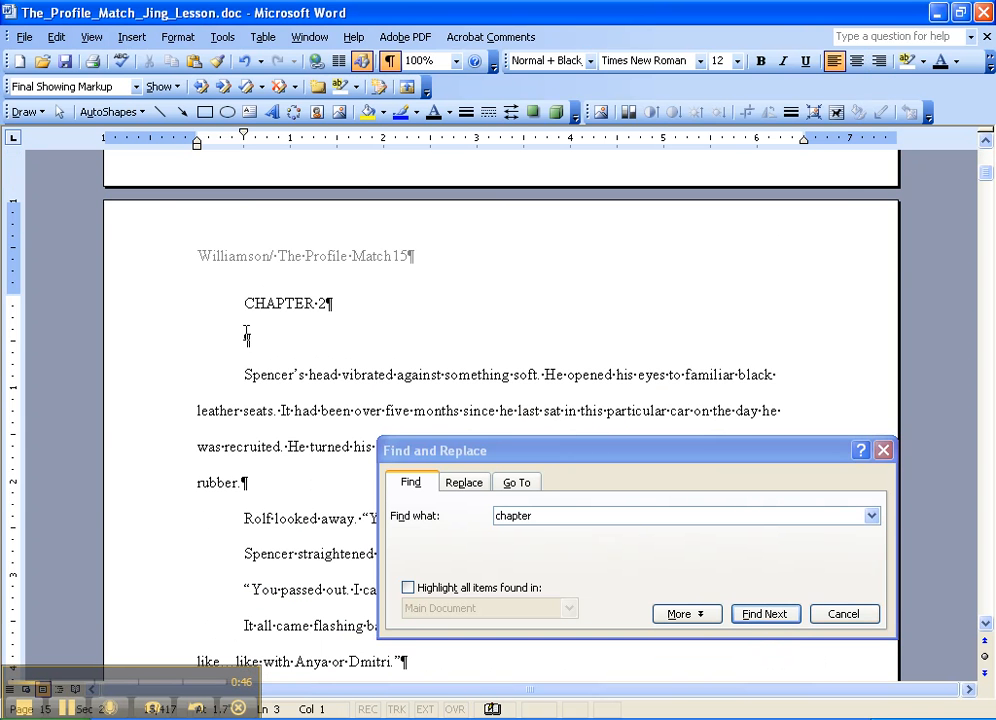
click(229, 304)
key(Return)
key(Return)
key(Return)
key(Return)
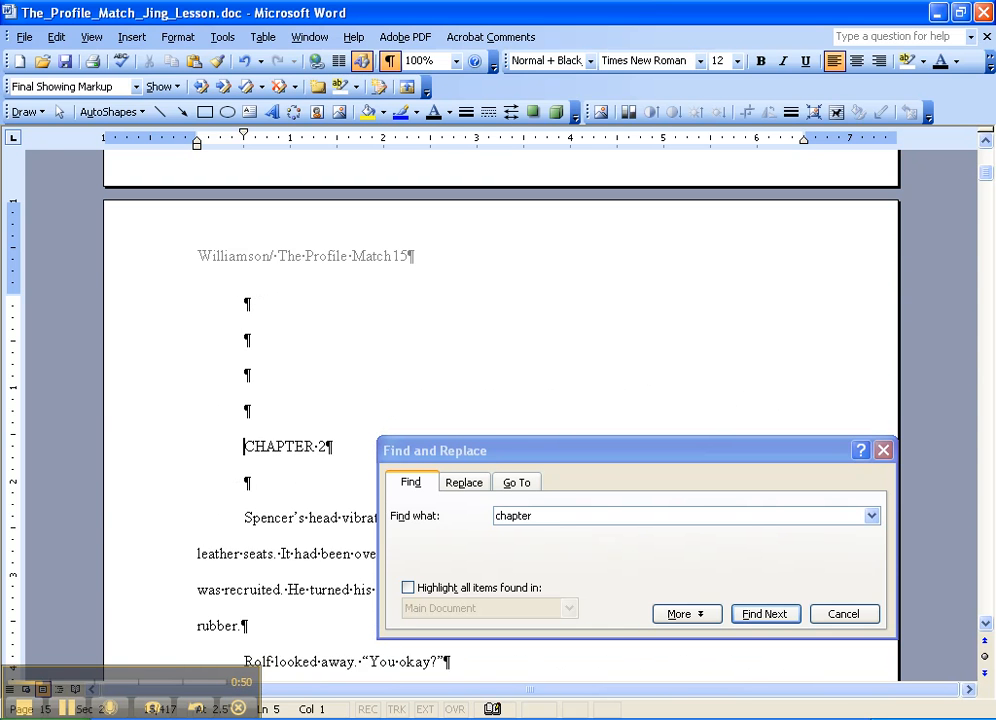
key(Return)
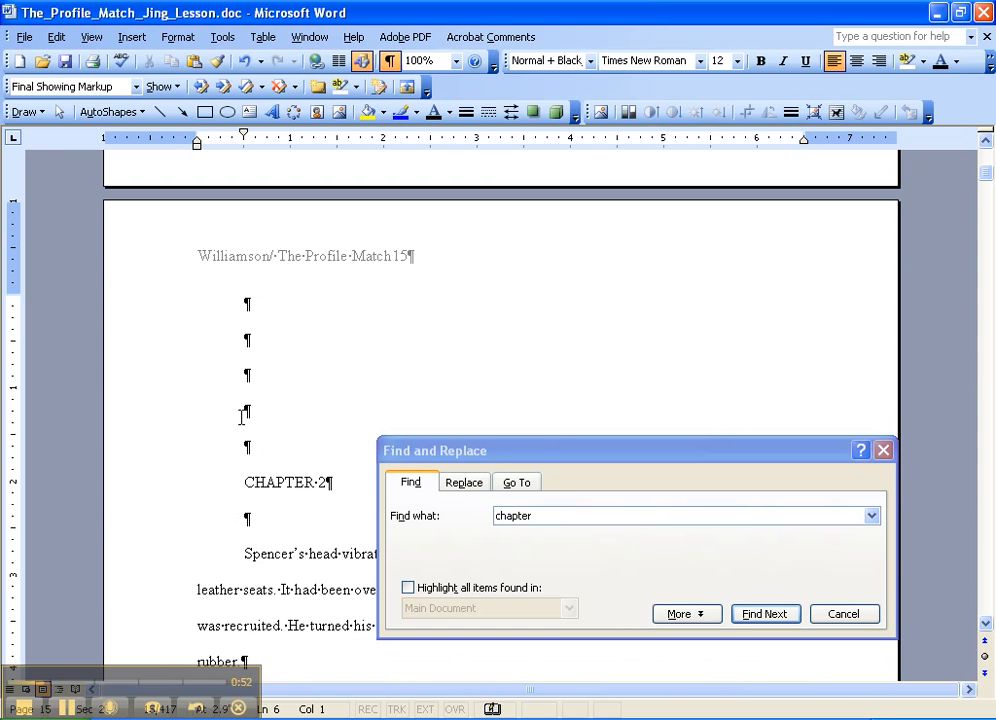
- Delete all but one of the blank lines above the CHAPTER 2 heading and remove the heading's first-line indent
key(BackSpace)
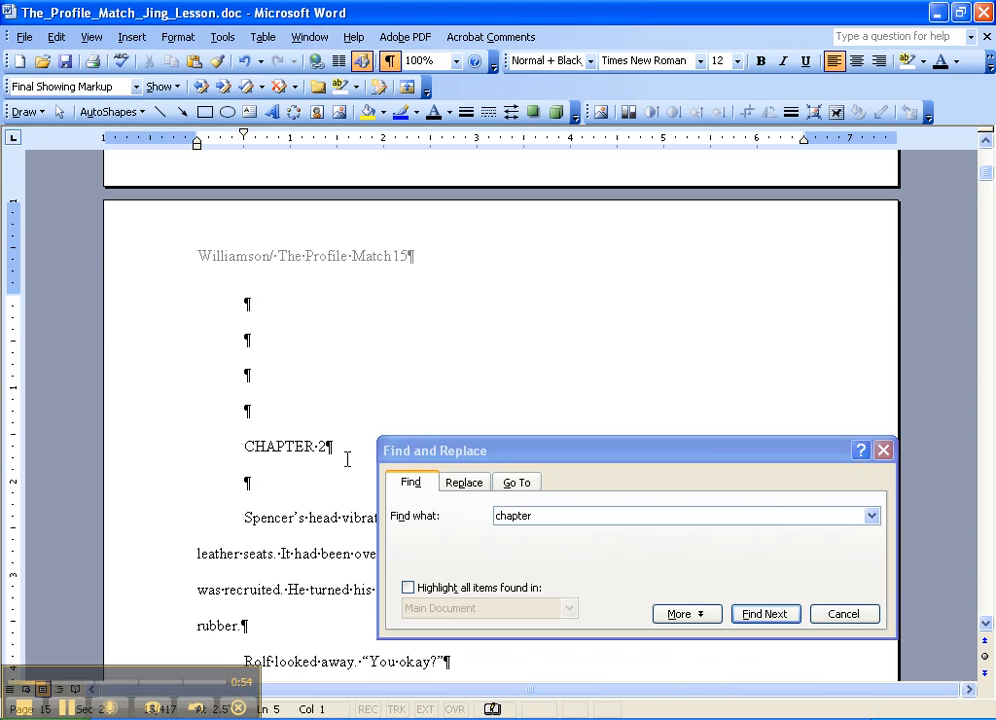
key(BackSpace)
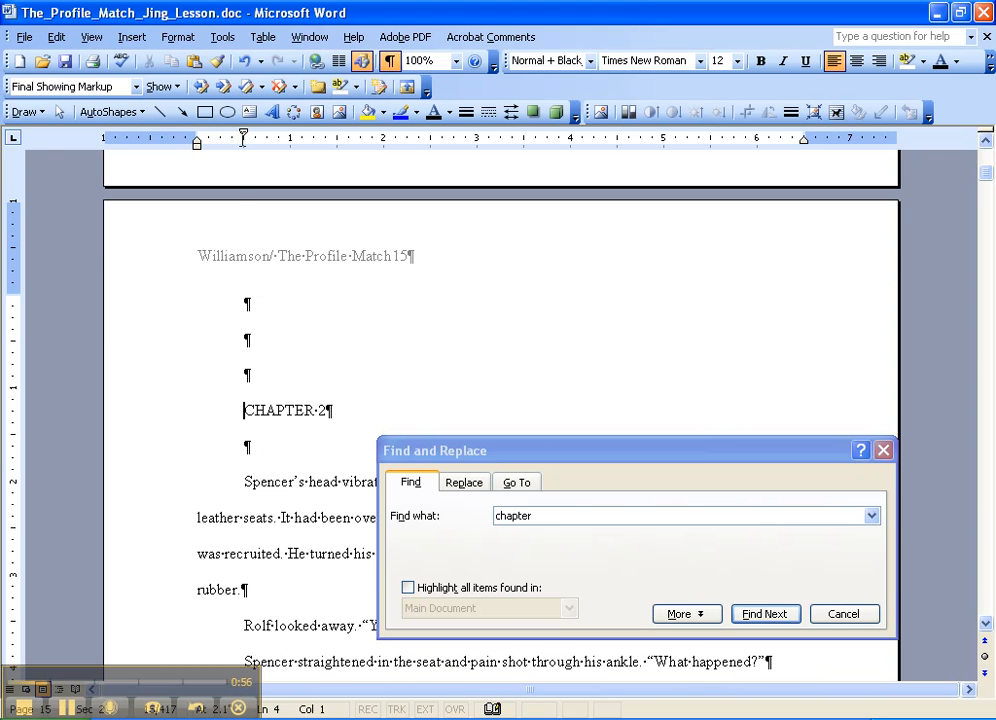
key(BackSpace)
key(BackSpace)
key(BackSpace)
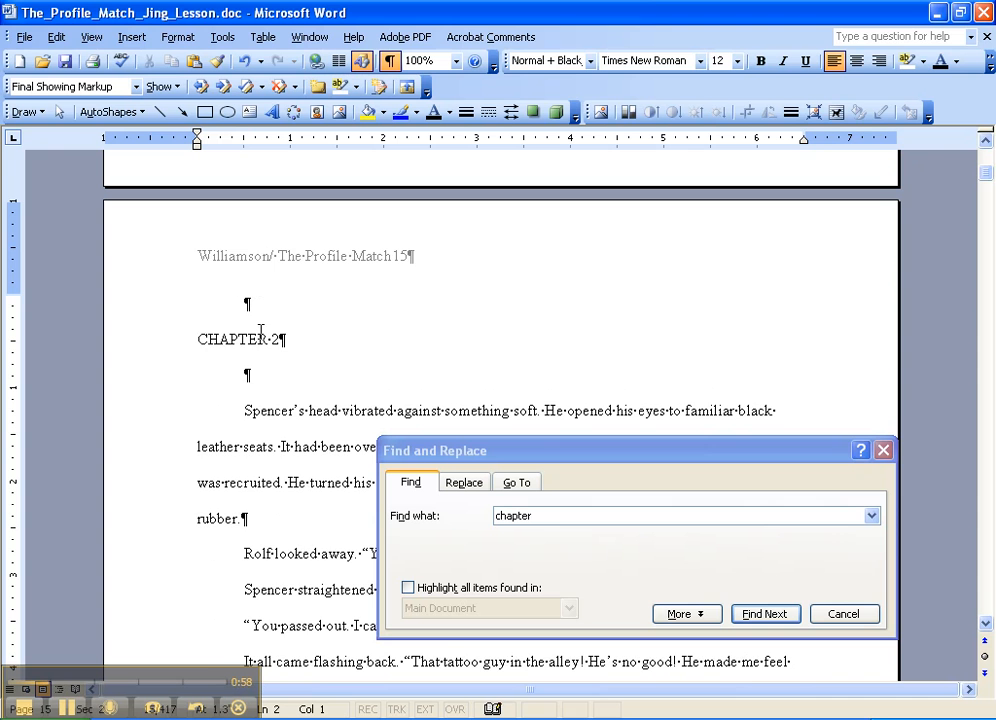
- Insert four more blank lines above the unindented CHAPTER 2 heading and center the heading
key(Return)
key(Return)
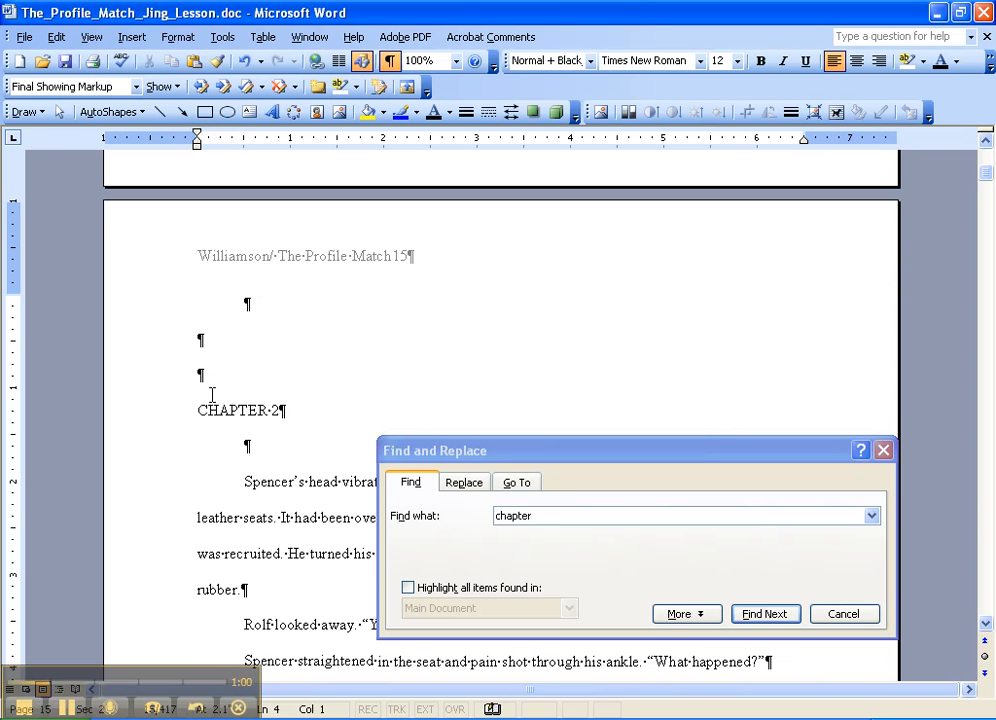
key(Return)
key(Return)
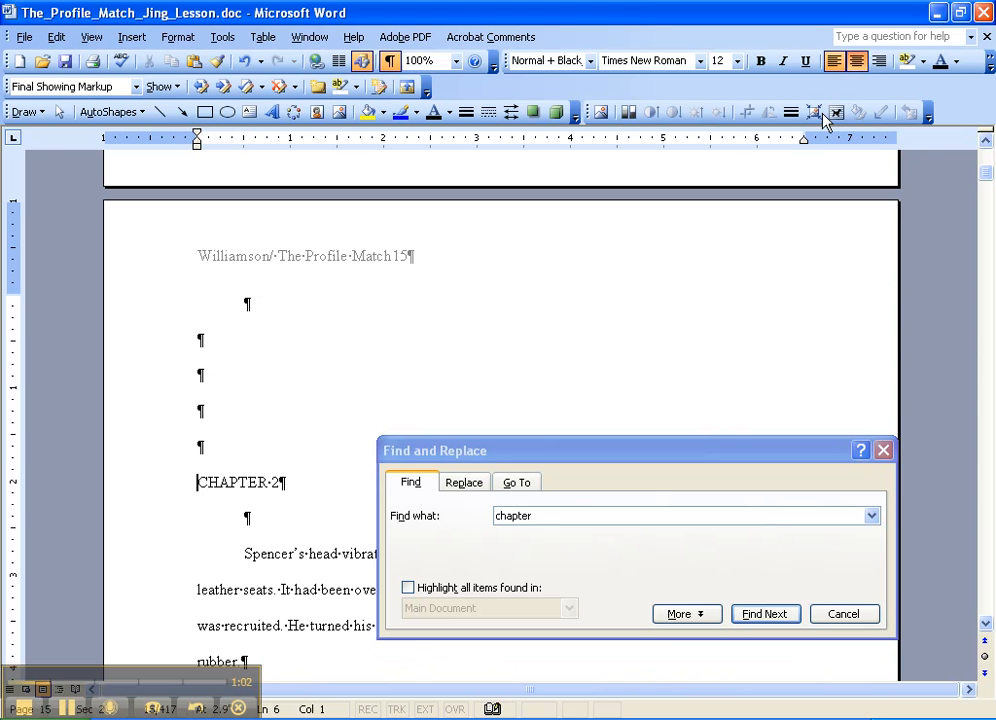
click(857, 62)
click(340, 397)
scroll(345, 395, down, 2)
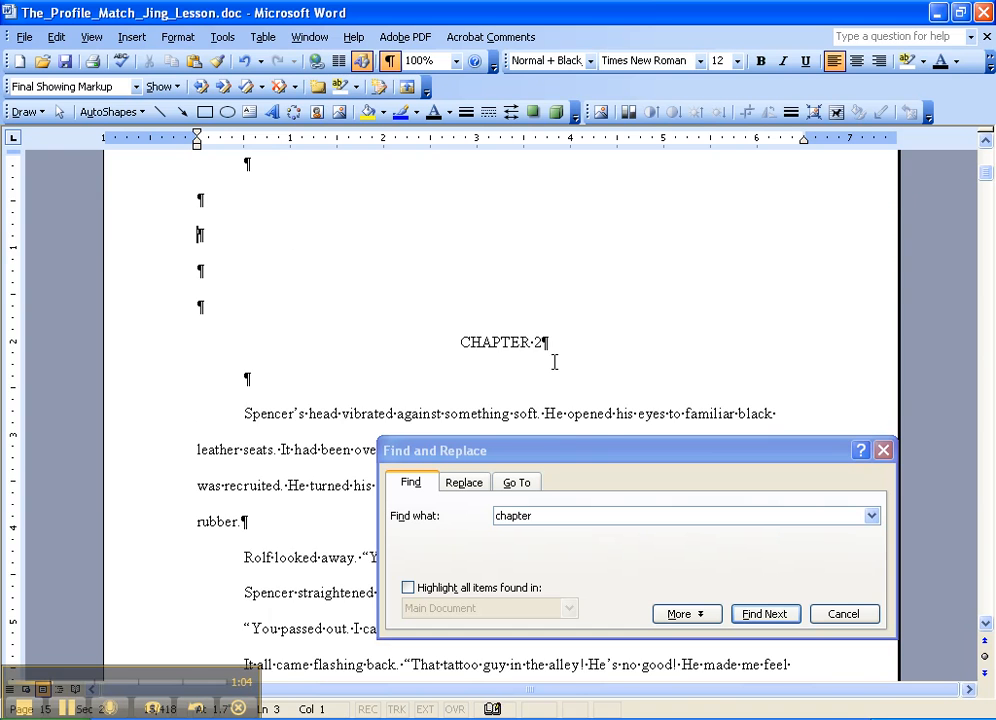
click(537, 341)
click(422, 382)
scroll(330, 350, down, 2)
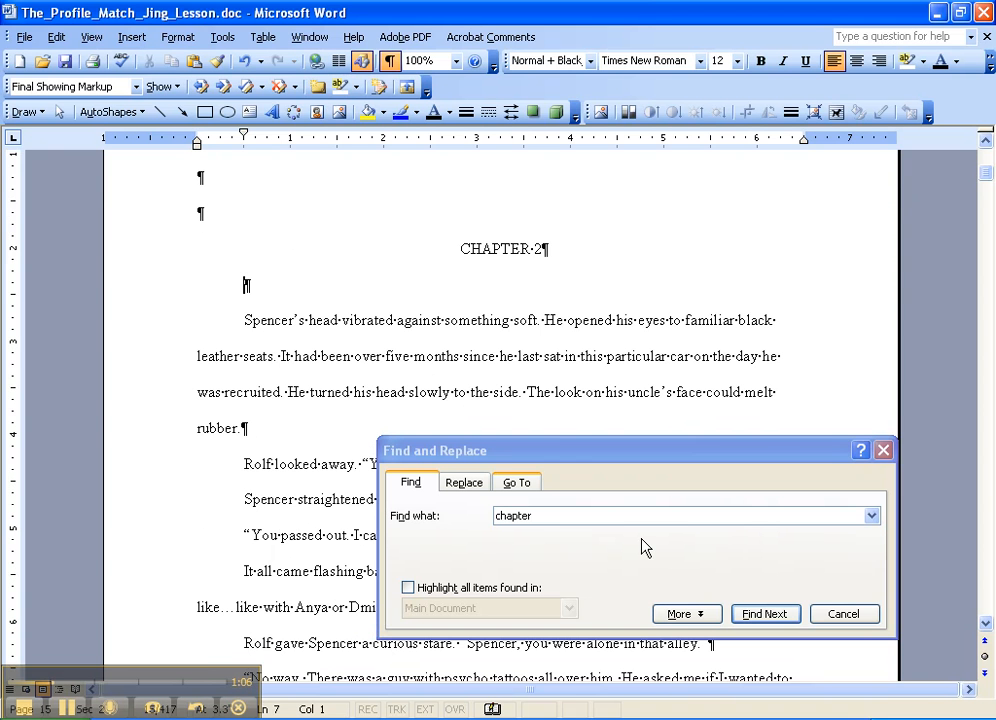
- Replace the search text with "*" and find the first scene-break marker after the CHAPTER 2 heading
double_click(516, 516)
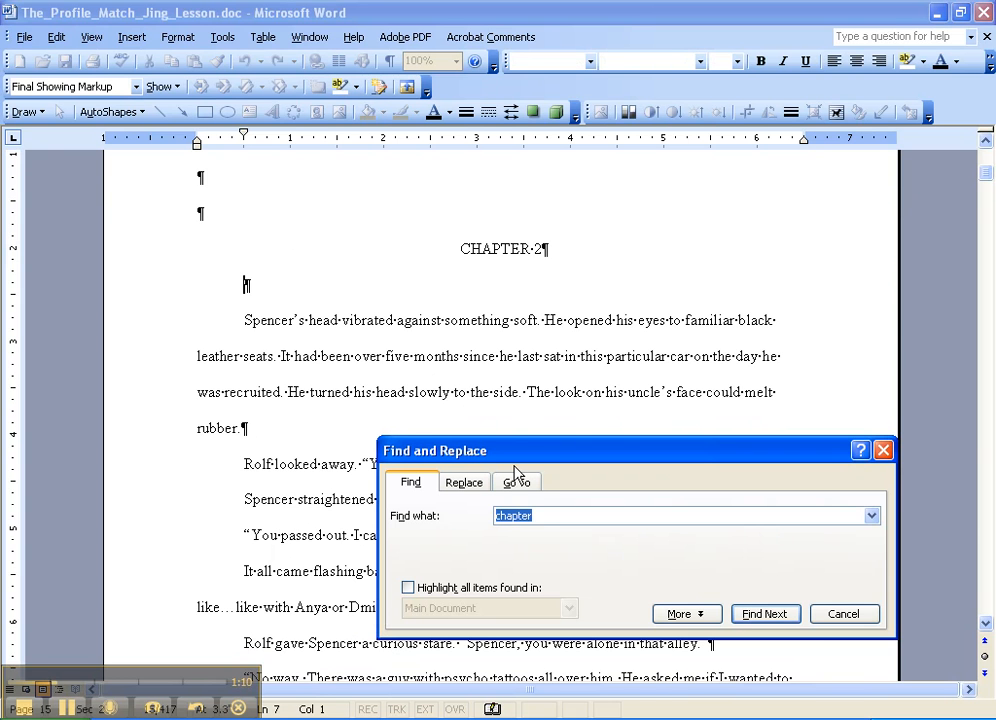
text(*)
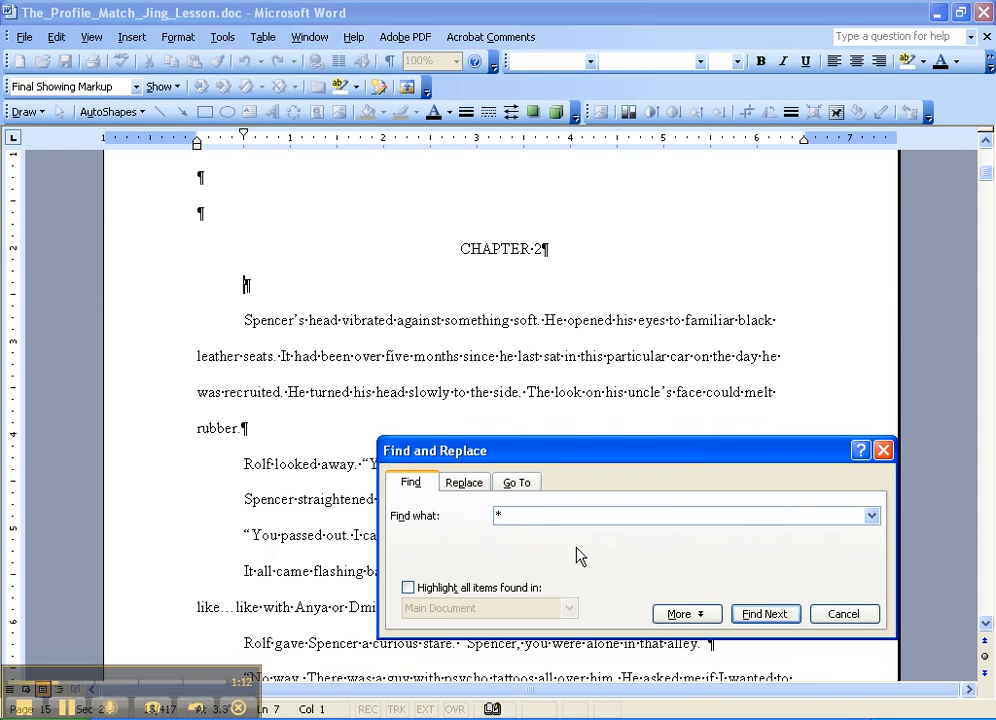
click(763, 614)
- Remove the first-line indent from the **** scene break above "Click." and center it
click(341, 274)
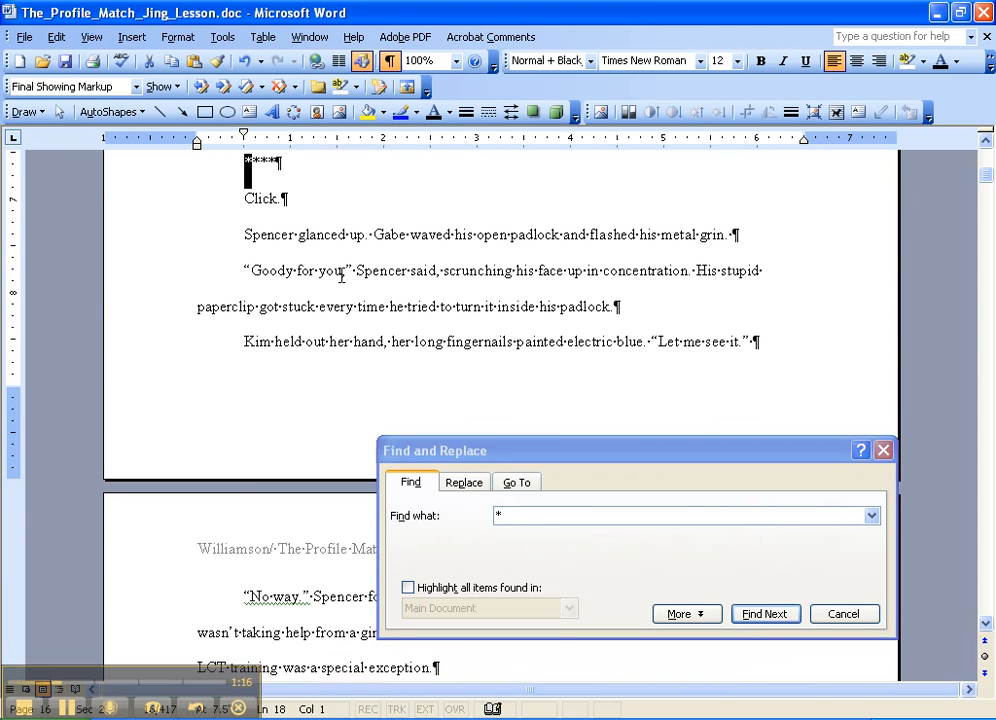
scroll(335, 273, up, 1)
click(314, 265)
click(242, 254)
scroll(255, 330, up, 1)
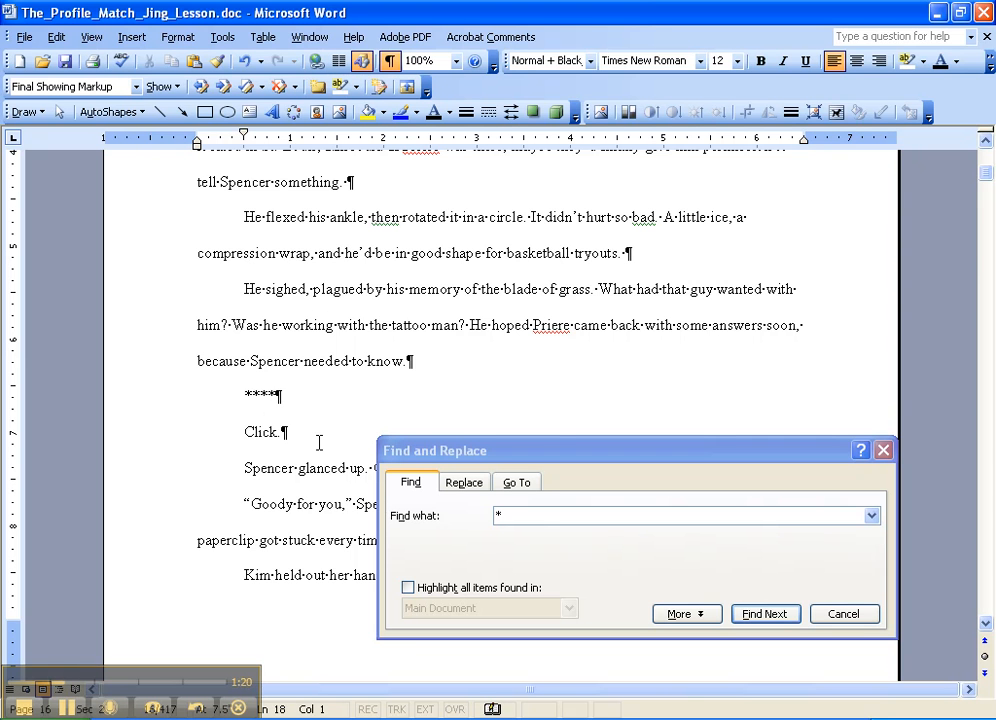
key(BackSpace)
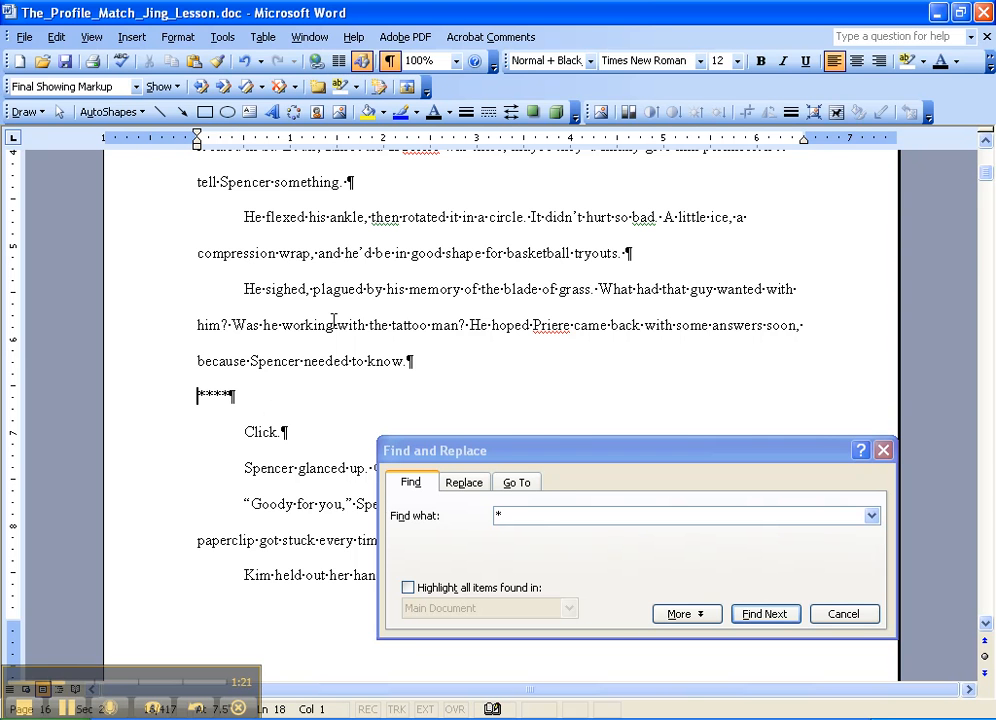
click(857, 61)
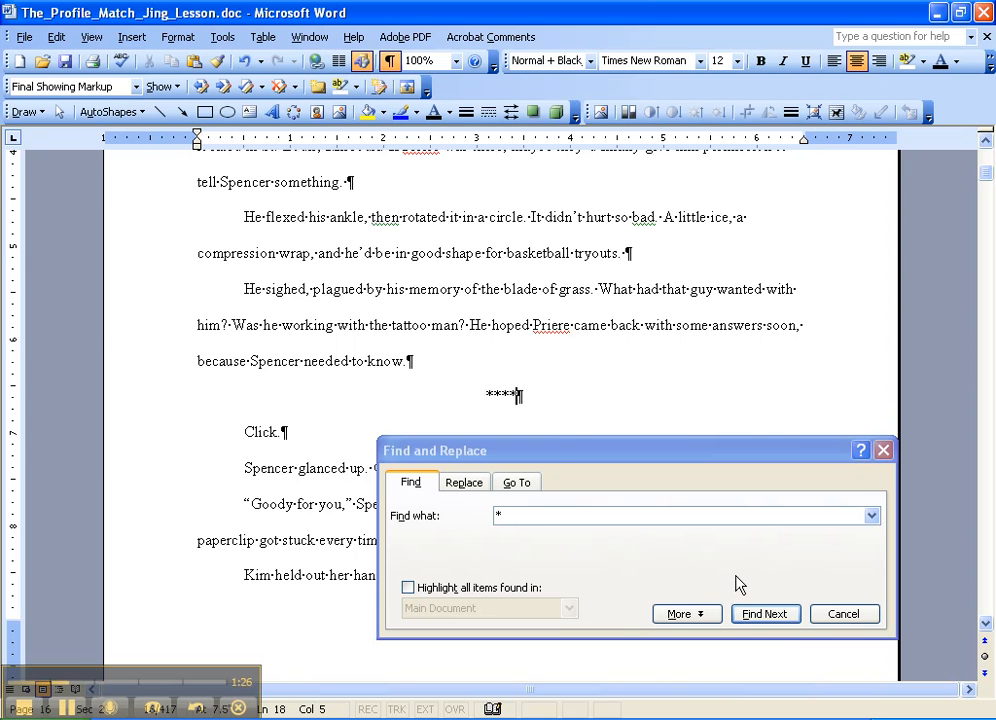
- Find the next asterisk scene break, above the "Japanese was nearly impossible" paragraph, remove its first-line indent and center it
click(768, 618)
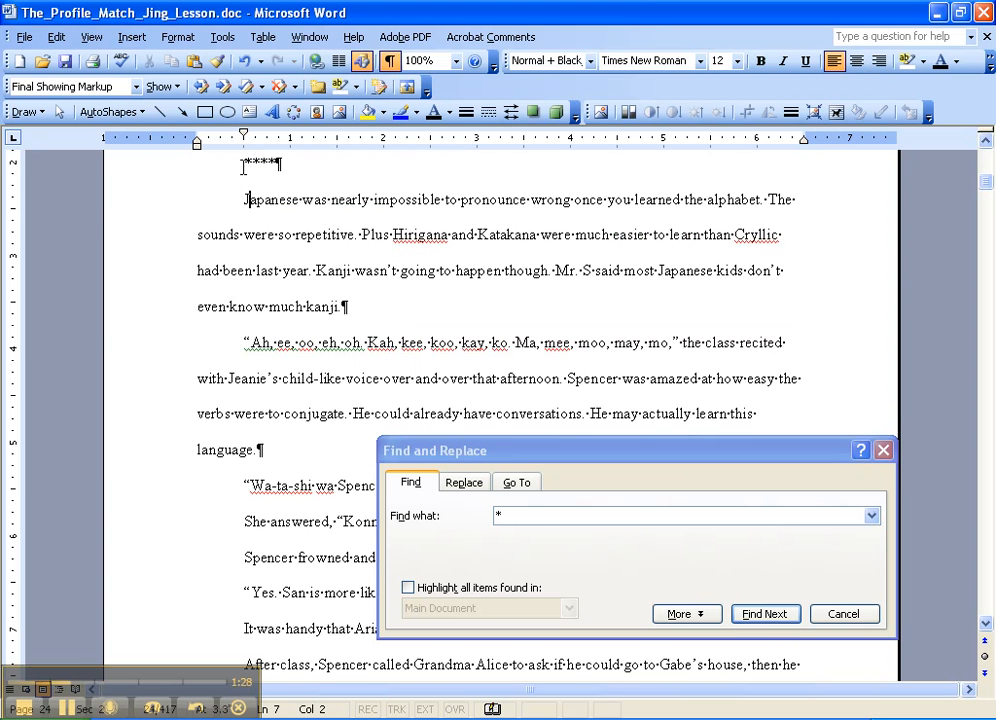
click(242, 167)
scroll(275, 330, up, 1)
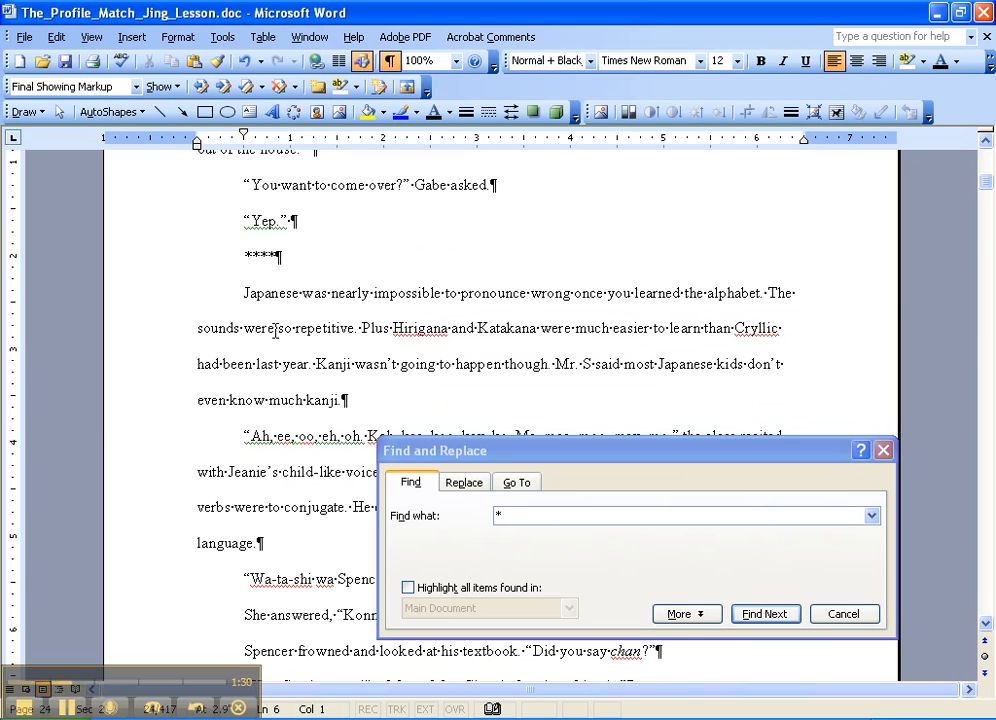
key(BackSpace)
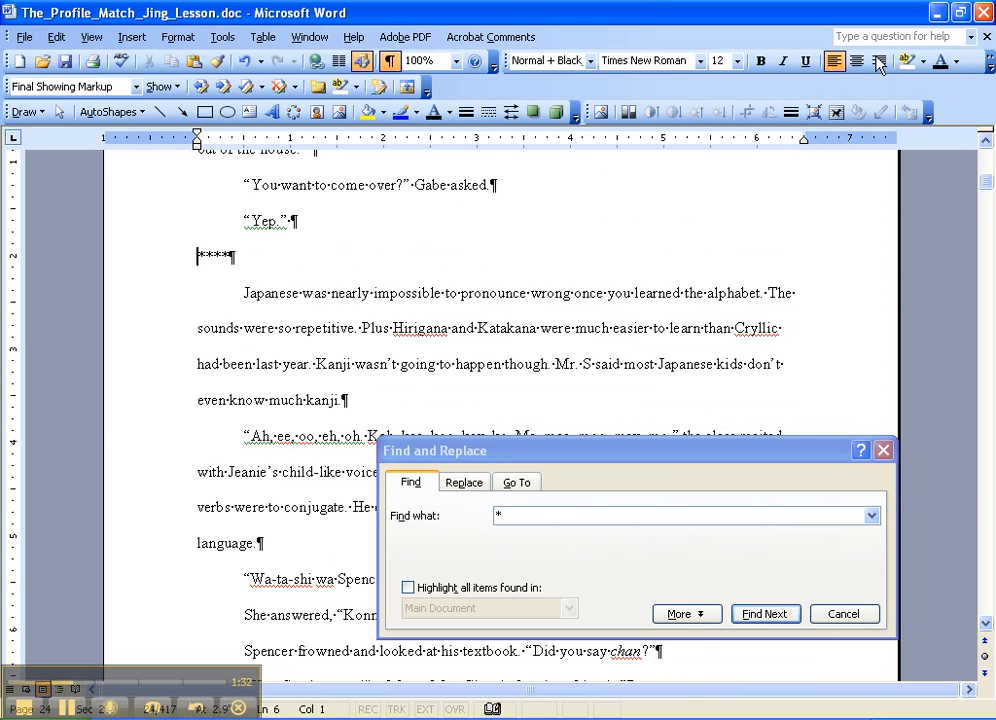
key(ctrl+e)
key(End)
- Find the next asterisk scene break, below the "Memorize that." line, remove its first-line indent and center it
click(470, 452)
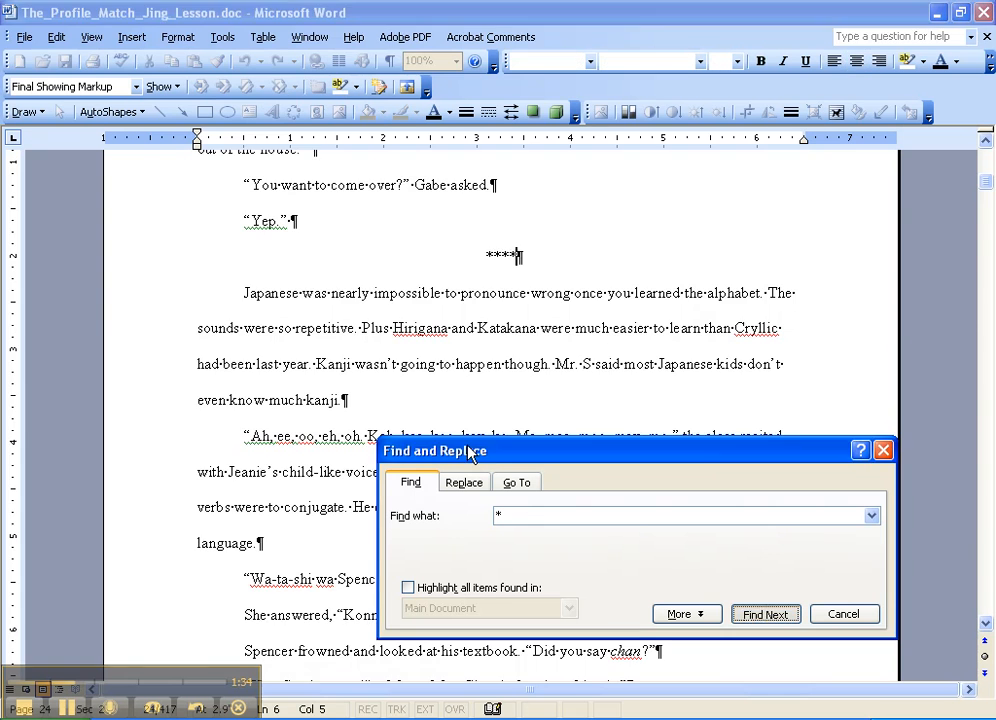
key(Return)
scroll(316, 242, up, 3)
click(242, 308)
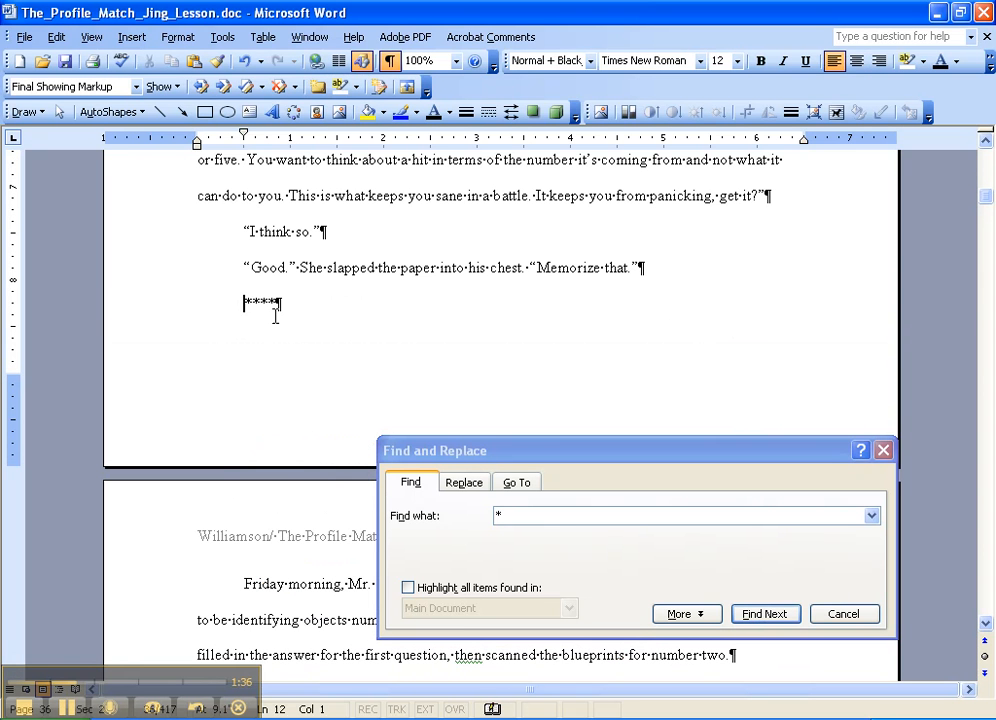
click(856, 61)
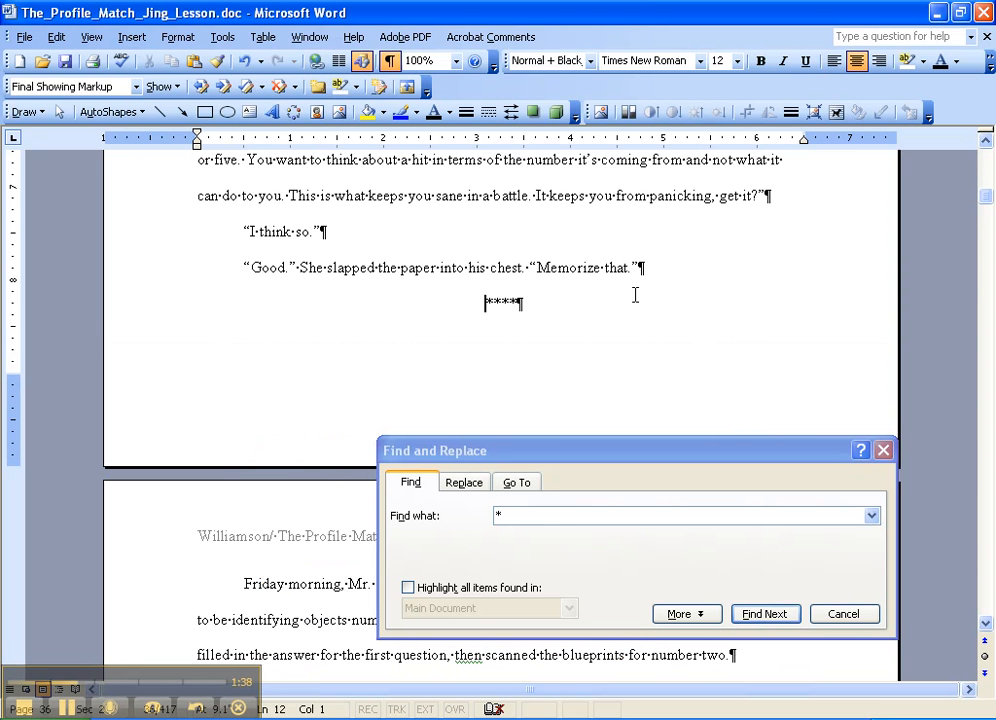
key(End)
click(535, 267)
key(Up)
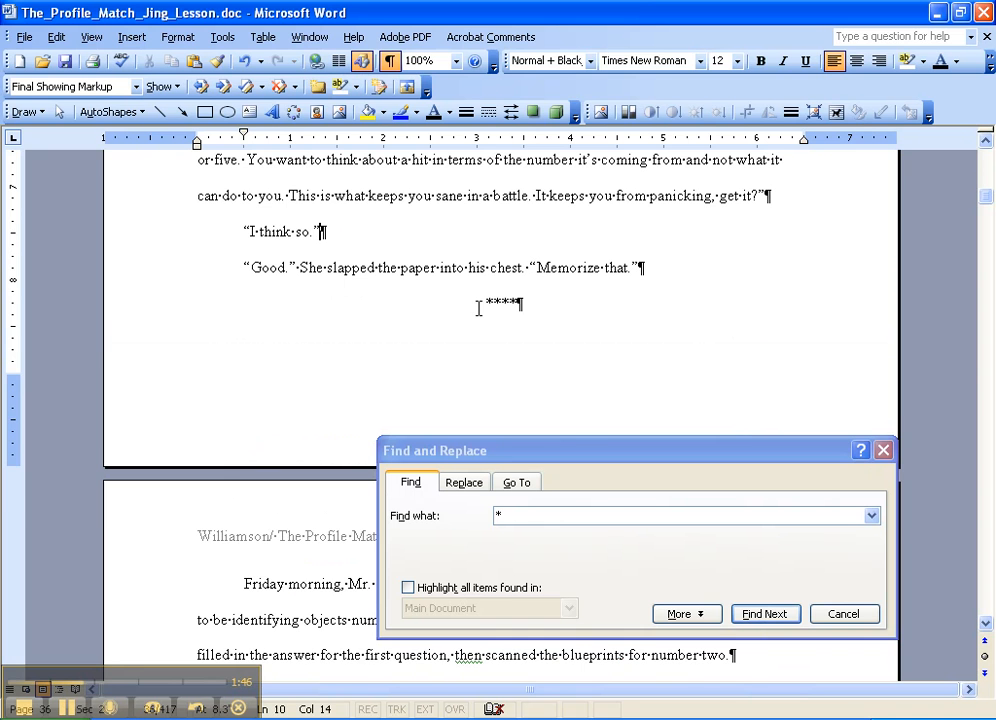
scroll(453, 318, up, 1)
scroll(453, 318, up, 1)
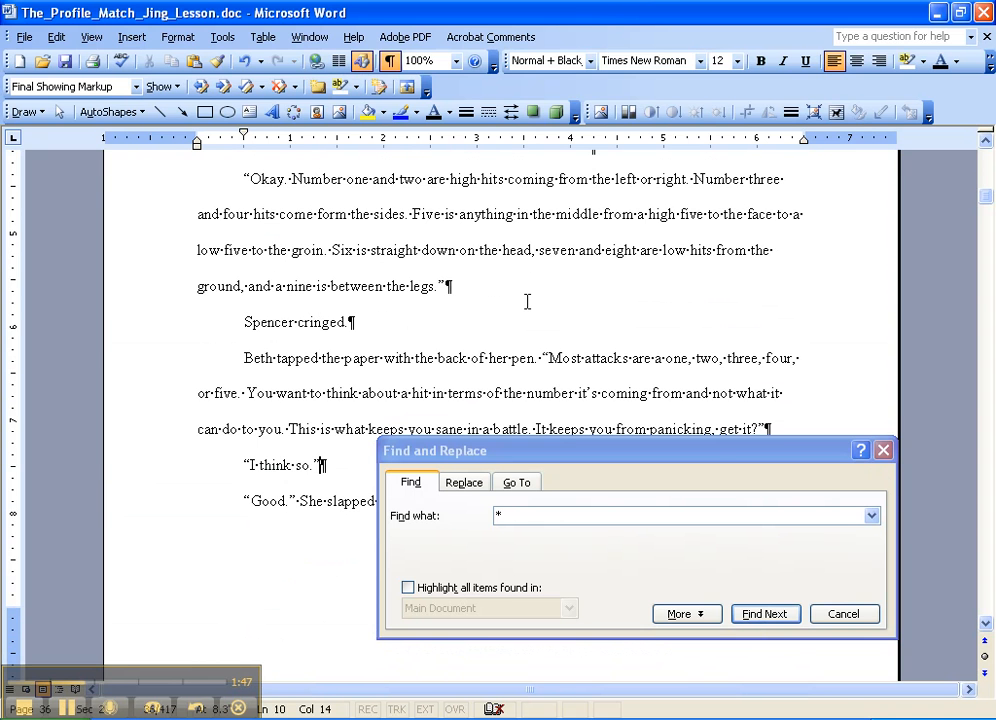
click(422, 324)
click(478, 280)
click(386, 324)
- Replace all double spaces throughout the manuscript with single spaces, clearing the old * search text and ^p replacement text
click(510, 521)
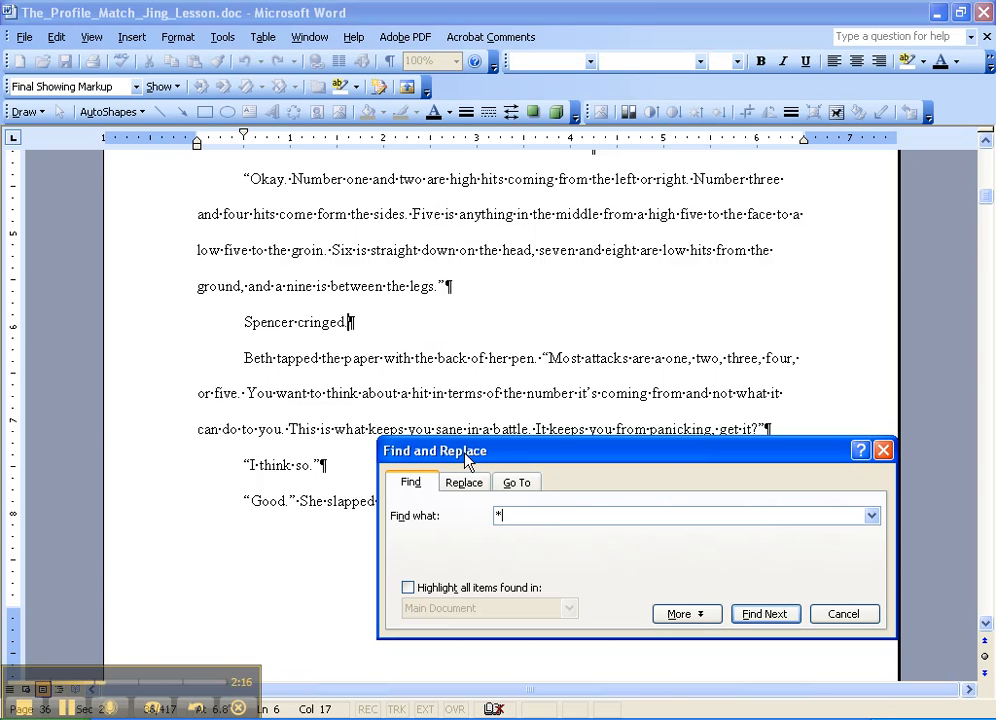
drag(516, 516, 486, 516)
key(BackSpace)
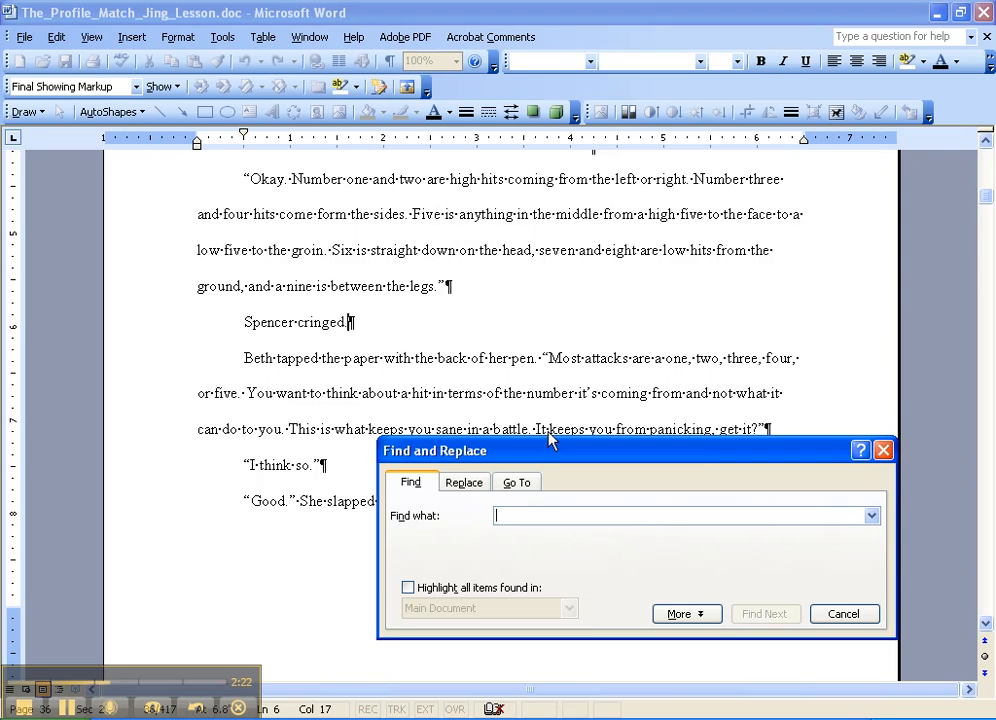
drag(549, 440, 536, 346)
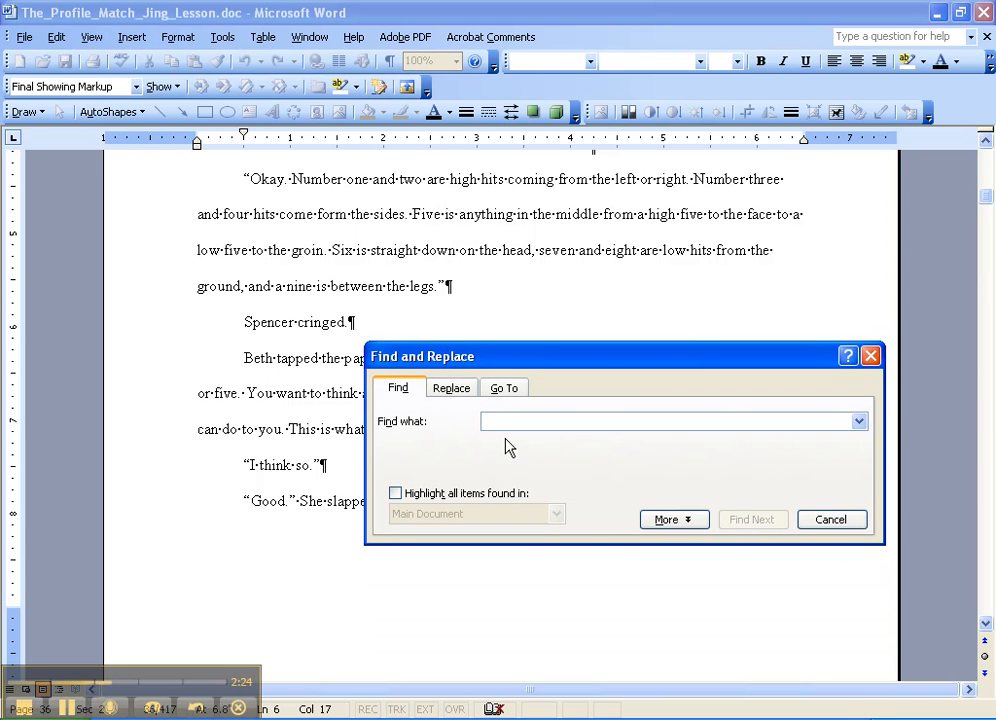
click(451, 389)
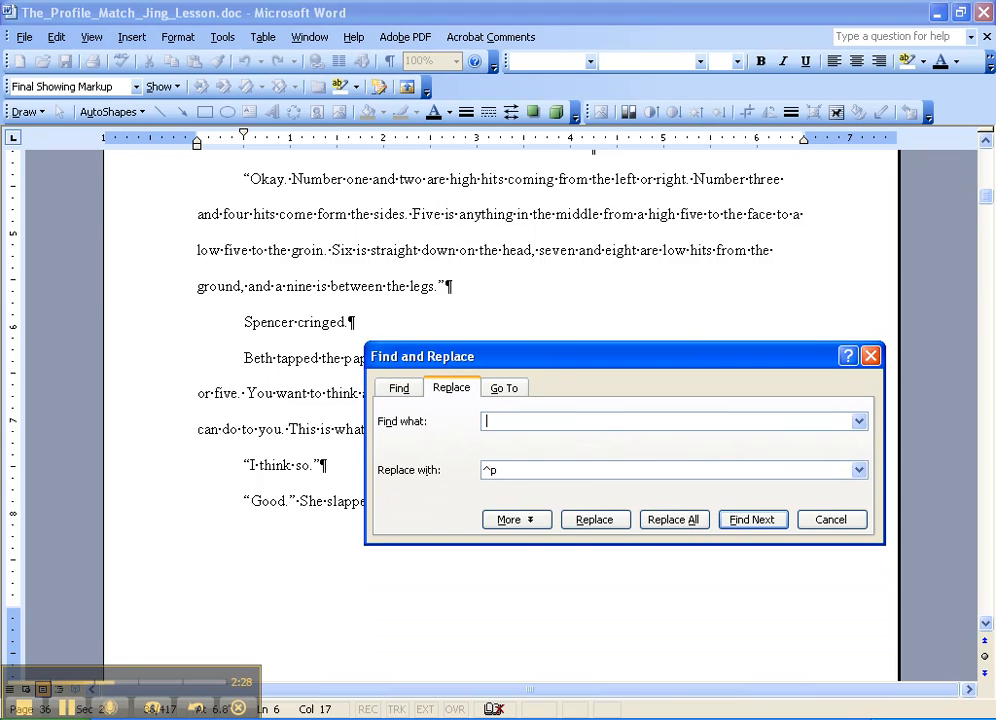
drag(515, 471, 477, 472)
click(676, 520)
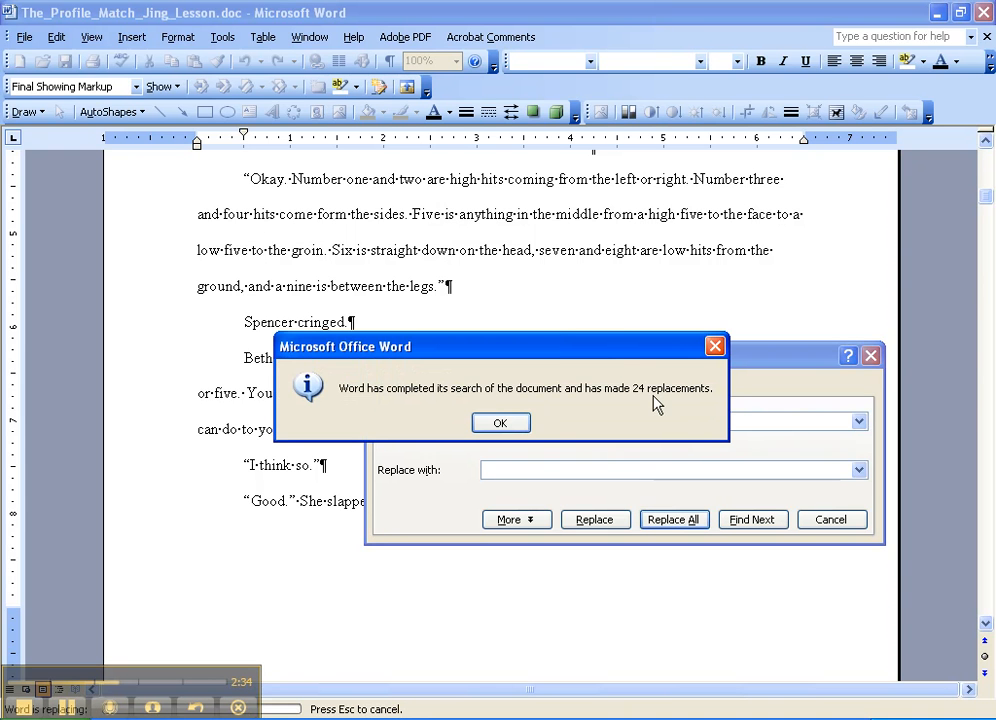
click(501, 424)
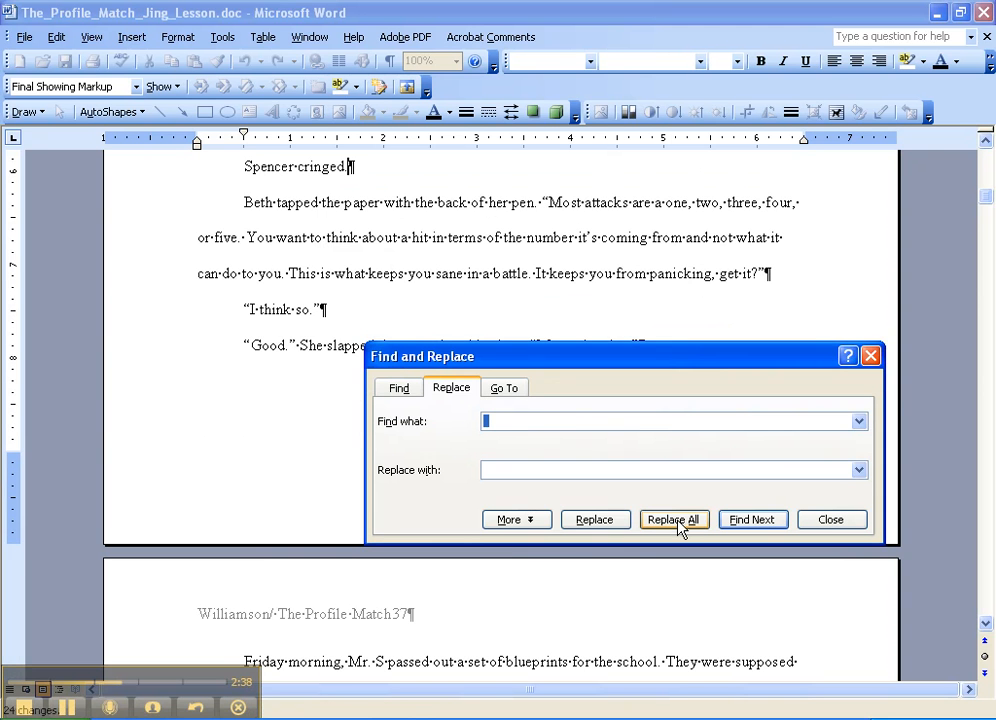
- Run the same space replacement across the whole document twice more
click(677, 522)
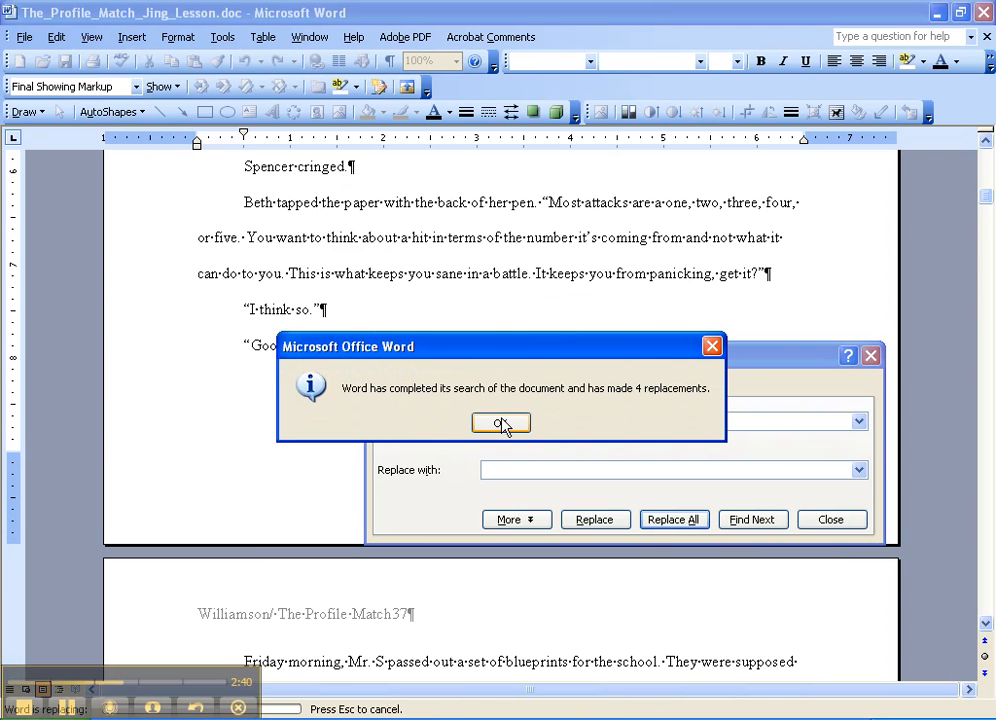
click(501, 424)
click(675, 521)
- Search the document for spaced ellipses, using ". . ." as the search text
click(525, 421)
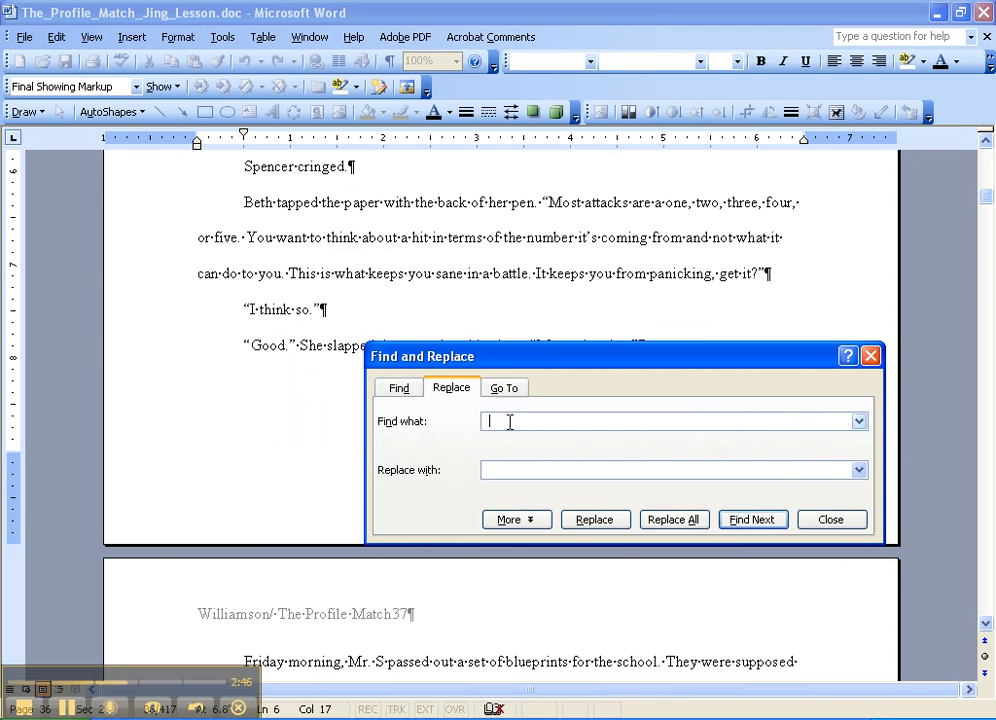
drag(510, 422, 480, 429)
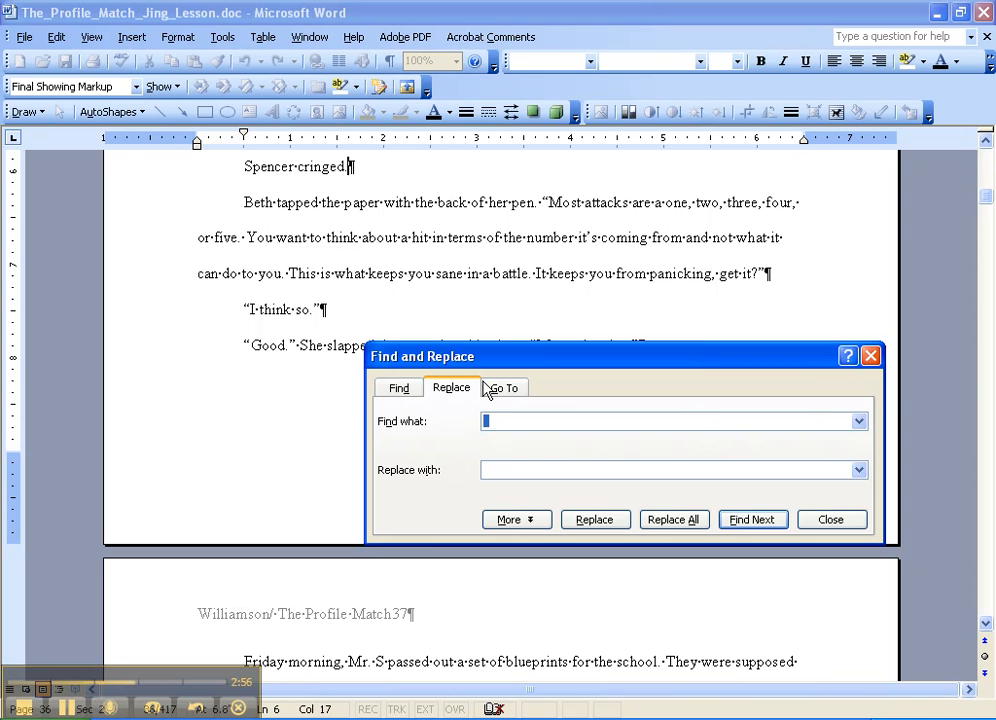
text(. . .)
click(755, 522)
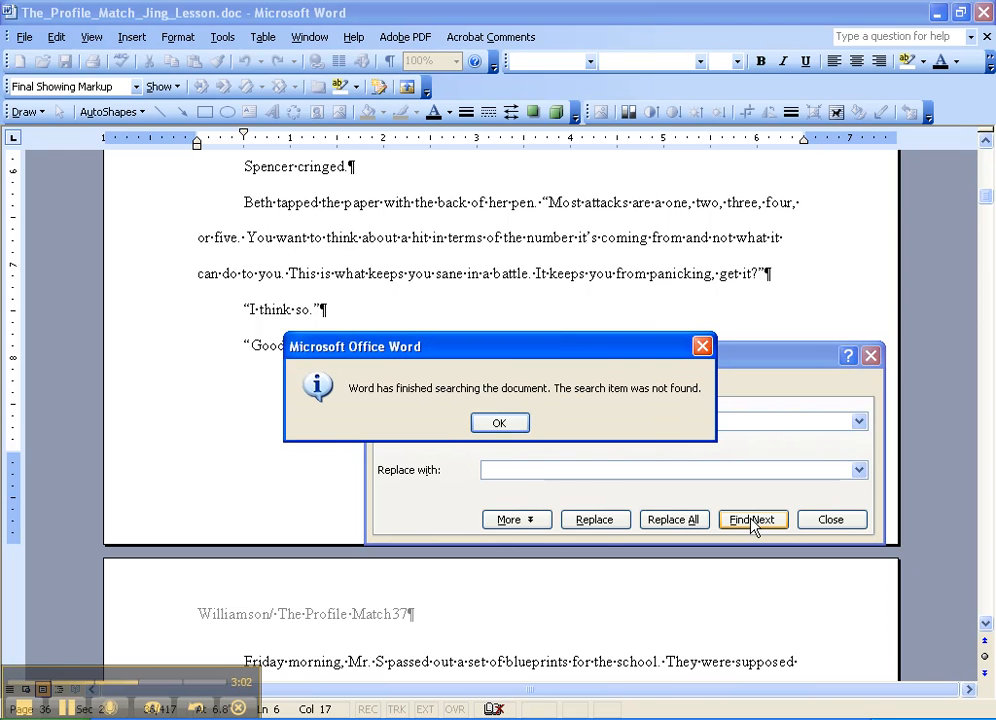
click(502, 424)
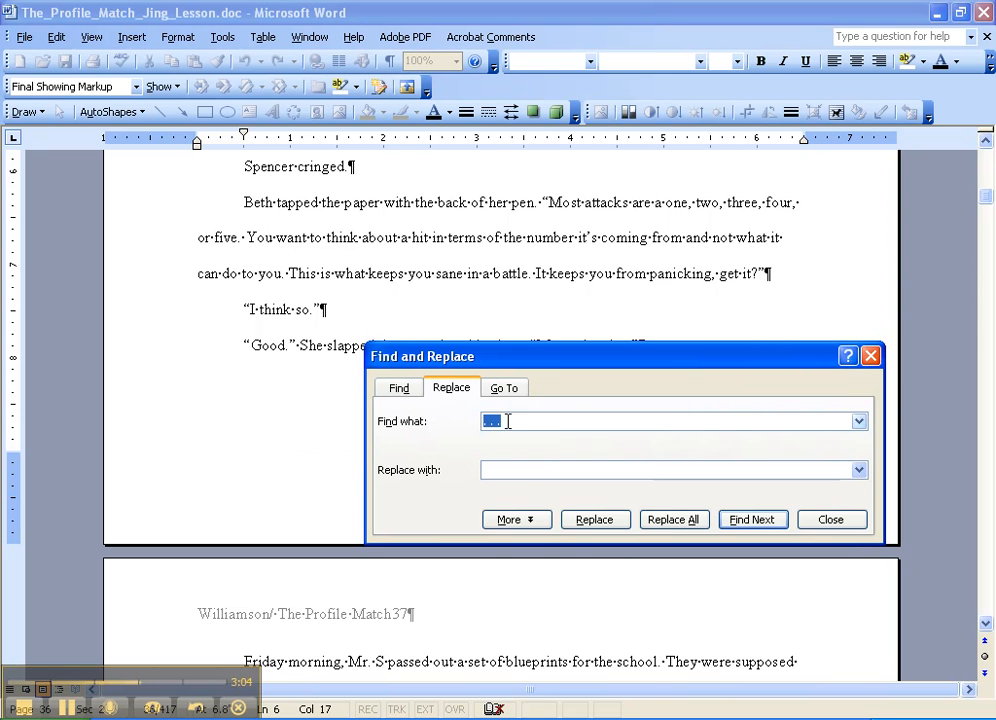
- Shorten the search text to ".." and search the document for doubled periods without replacing anything
click(510, 421)
key(BackSpace)
key(BackSpace)
key(BackSpace)
key(BackSpace)
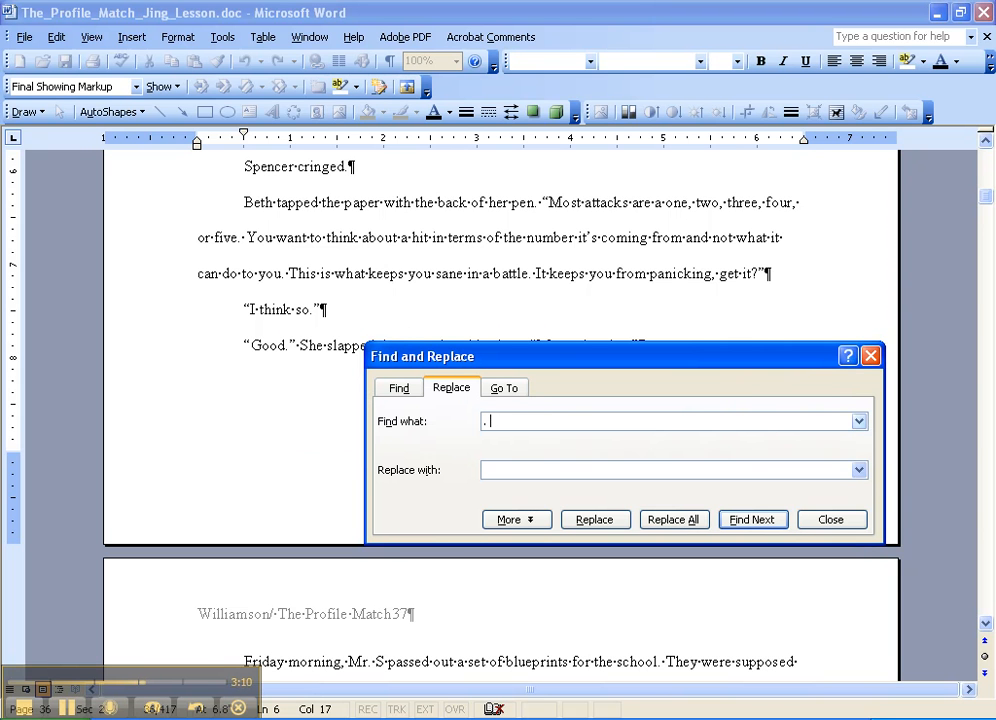
text(.)
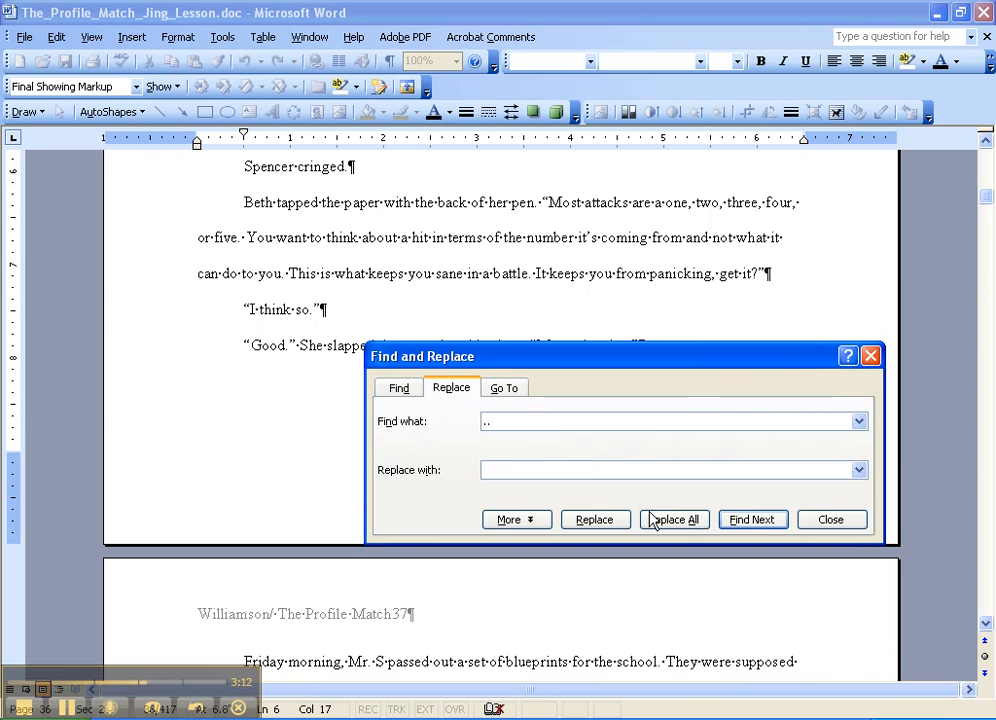
click(510, 472)
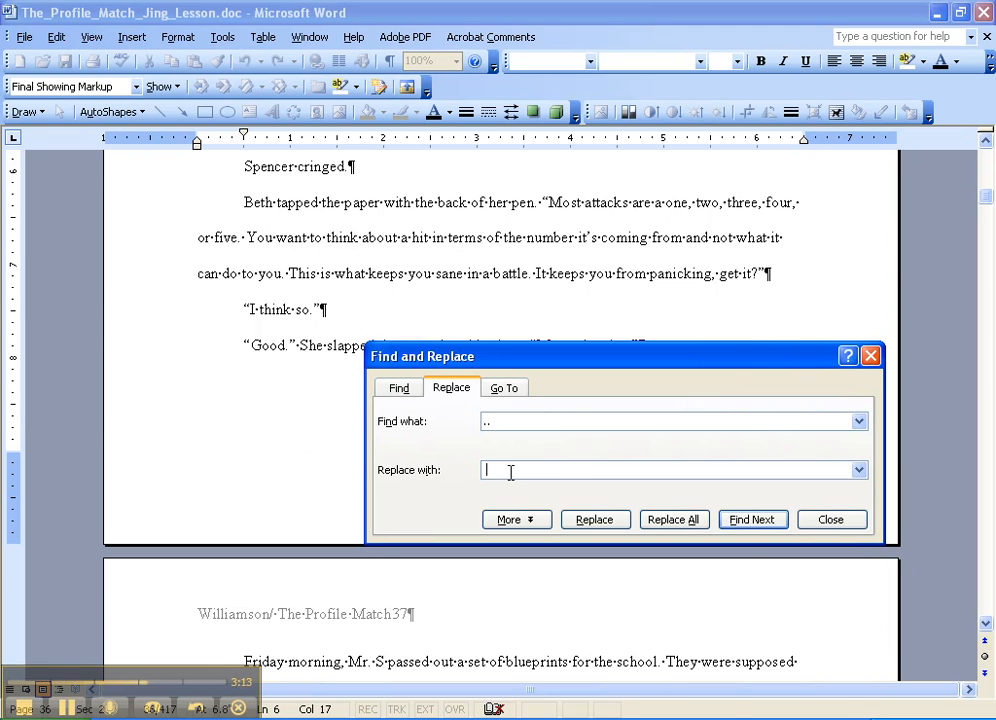
click(400, 392)
click(751, 520)
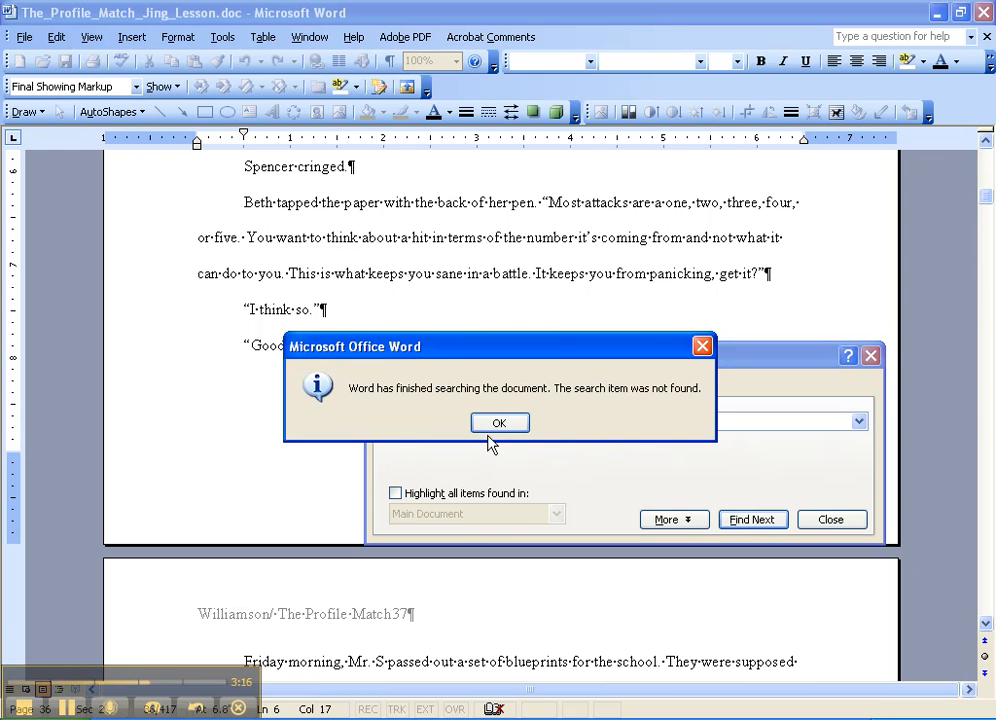
click(497, 424)
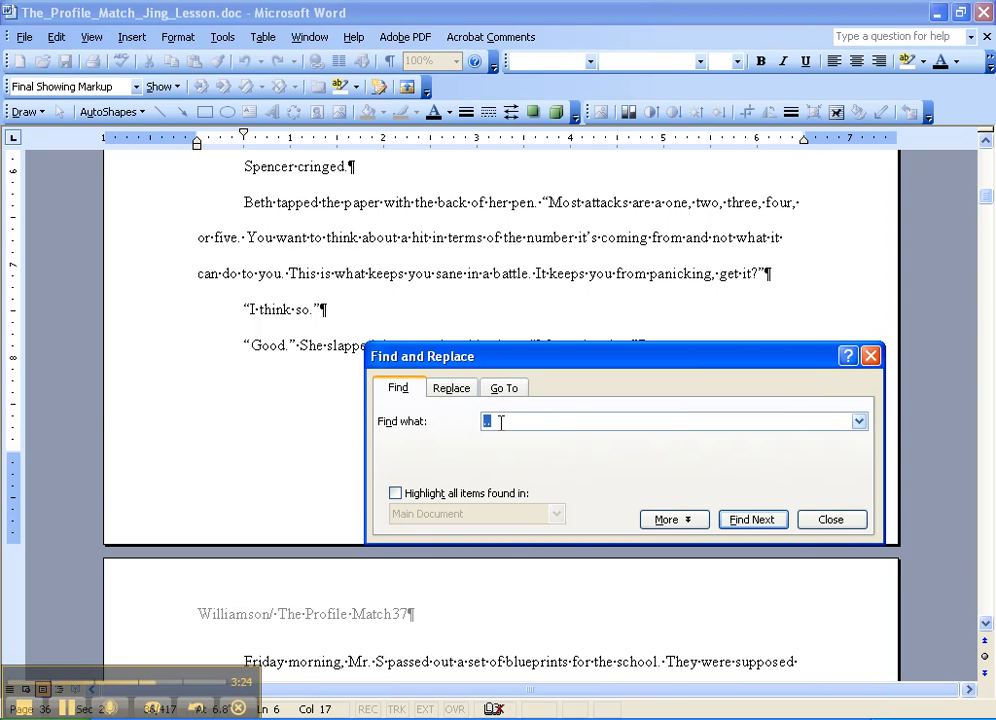
- Hide the formatting marks and move the Find and Replace dialog clear of the "Spencer cringed." passage
click(437, 318)
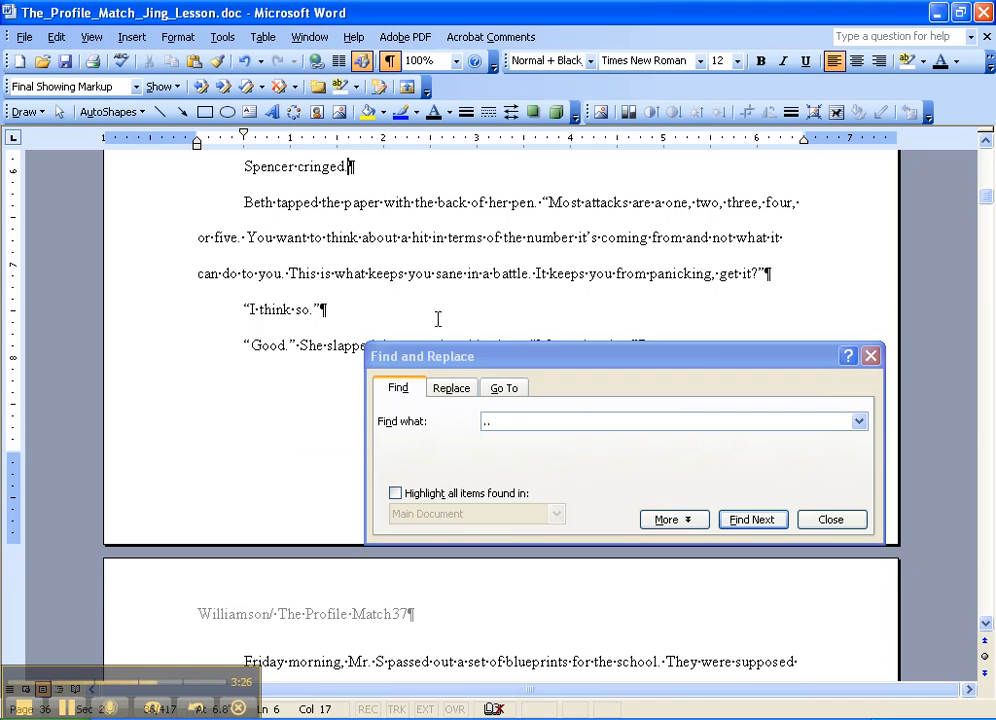
scroll(437, 318, up, 2)
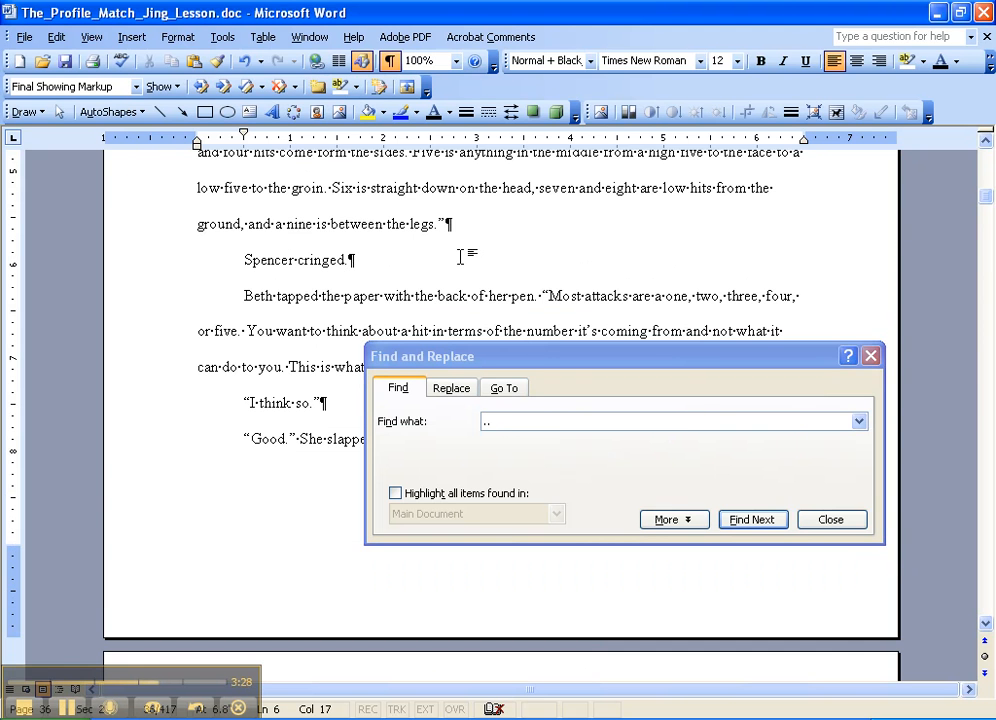
scroll(460, 257, up, 1)
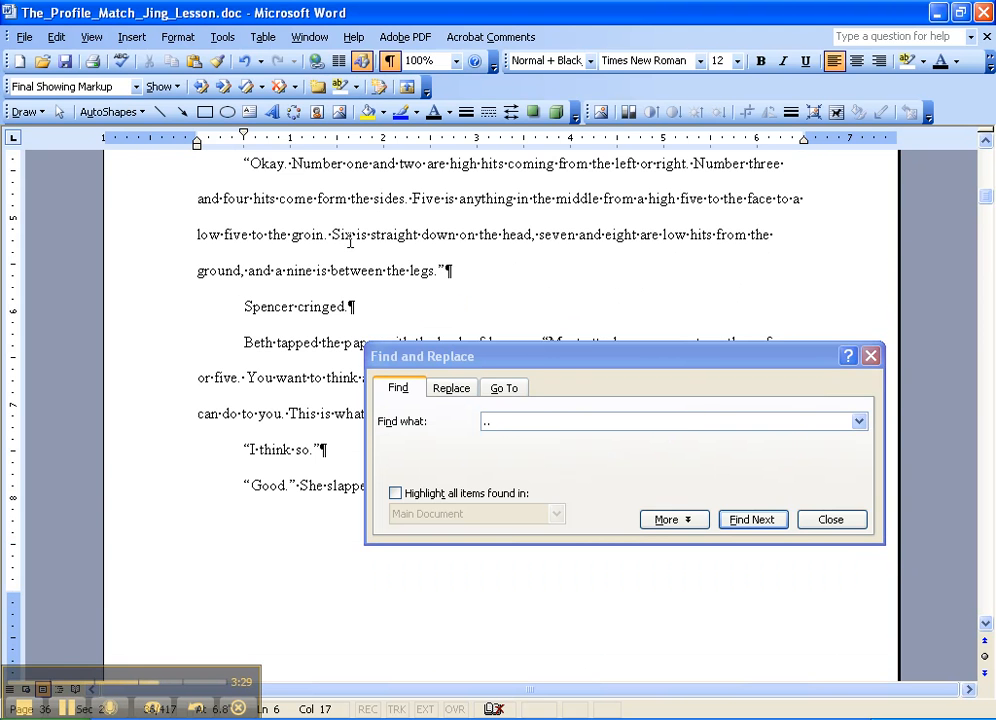
click(390, 61)
drag(503, 362, 459, 521)
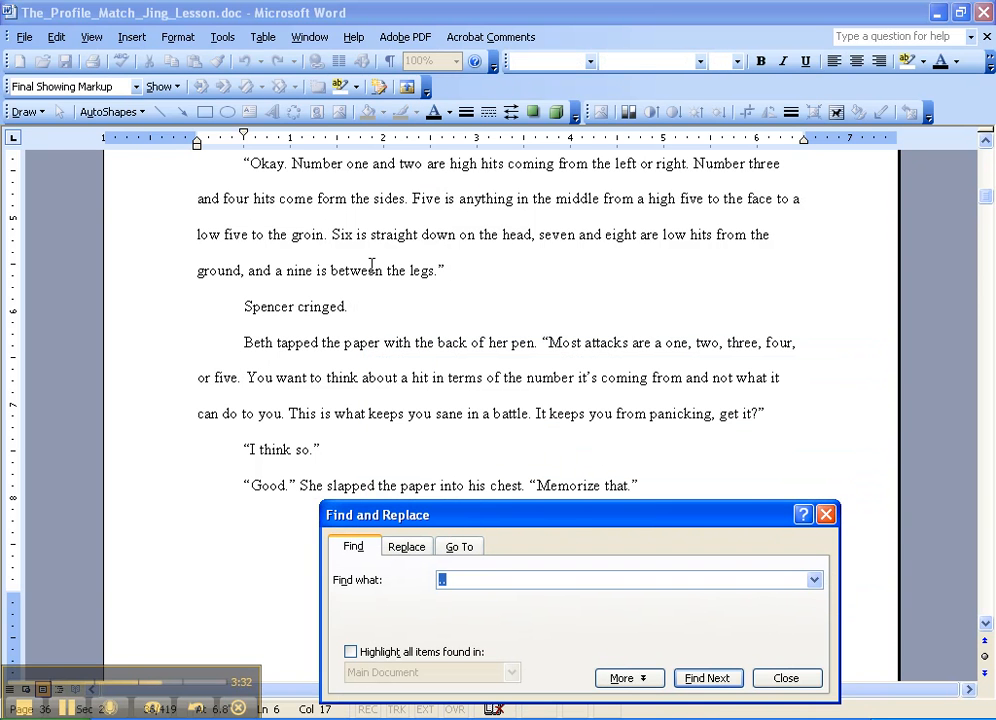
click(492, 308)
- Insert an em dash followed by 1 directly after "Five is" in the "Okay. Number one and two" paragraph
scroll(483, 349, up, 2)
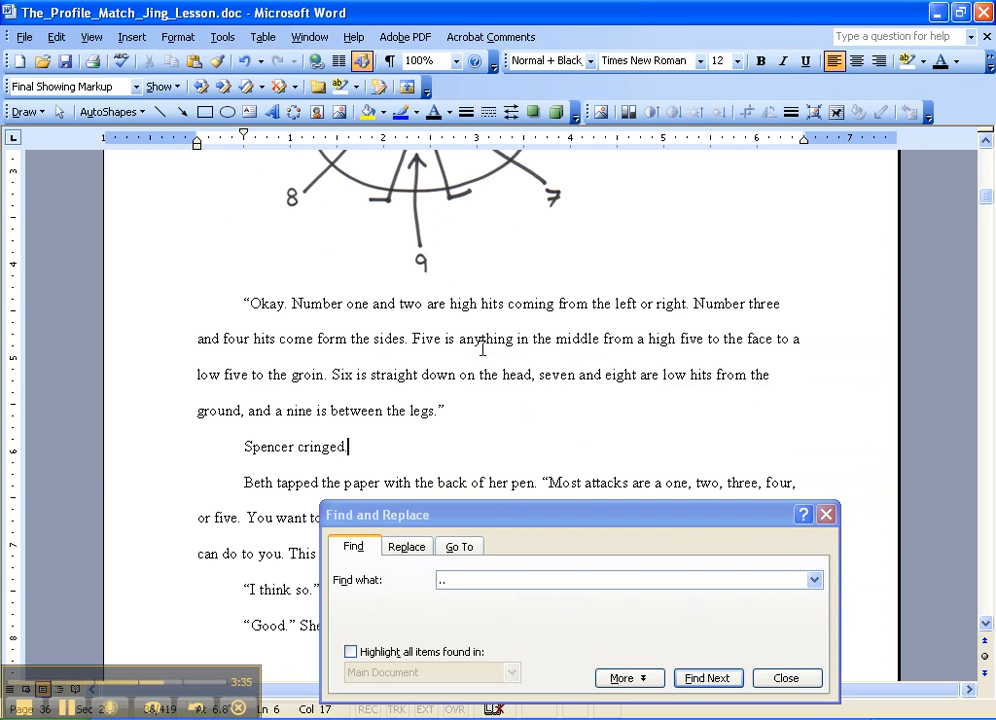
click(456, 340)
text(--)
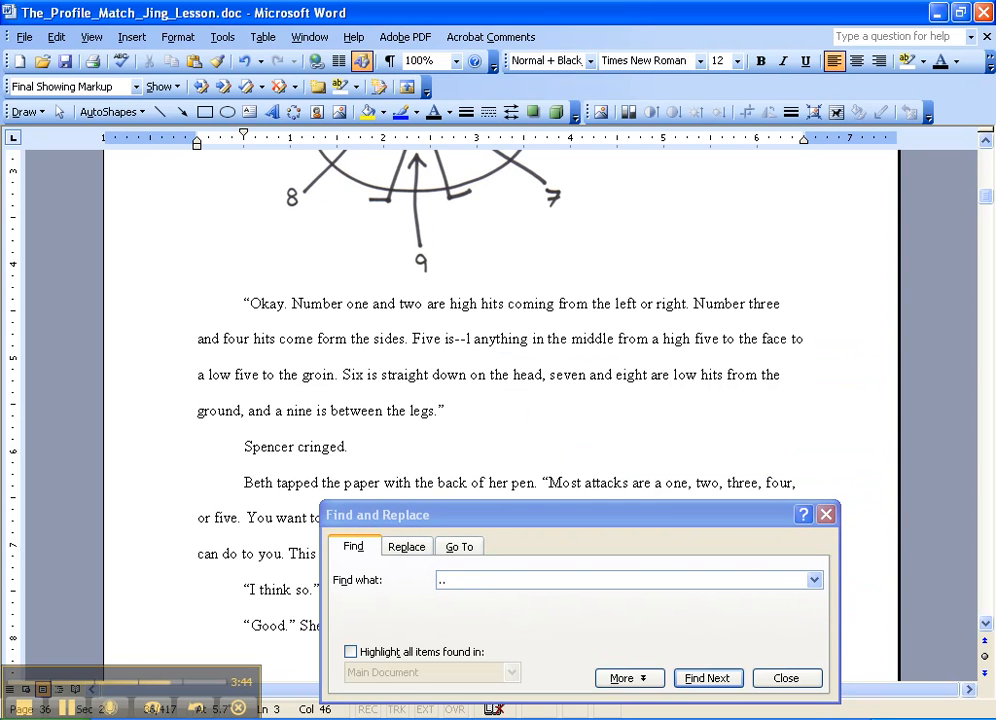
double_click(460, 340)
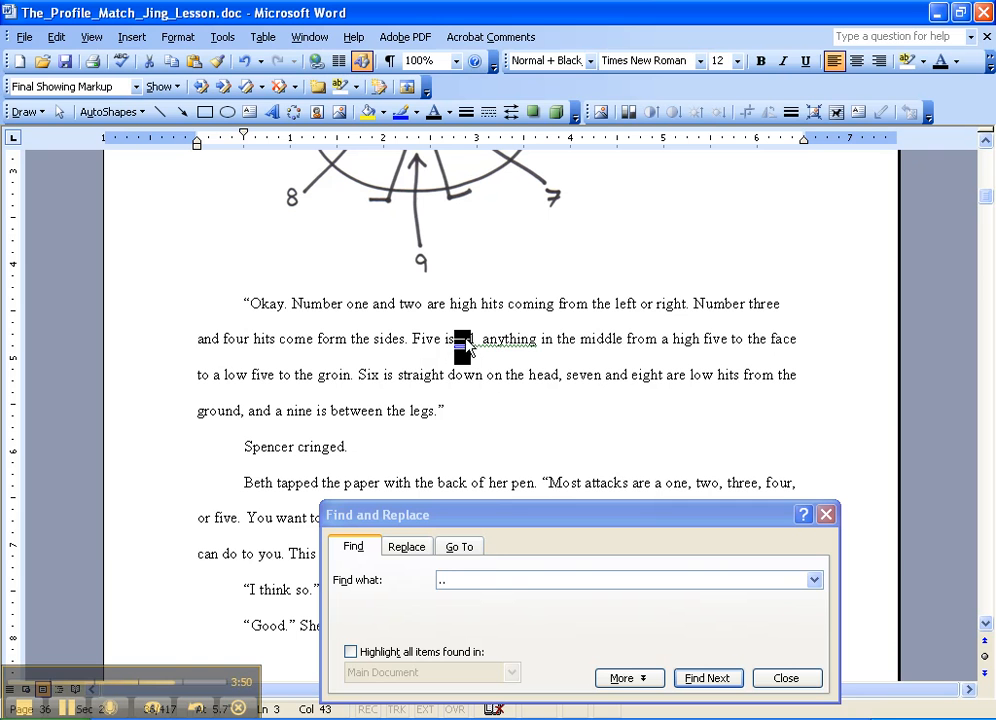
click(482, 338)
- Insert a spaced en dash followed by 1 after "anything" in the same sentence
click(538, 338)
text(--)
text(1)
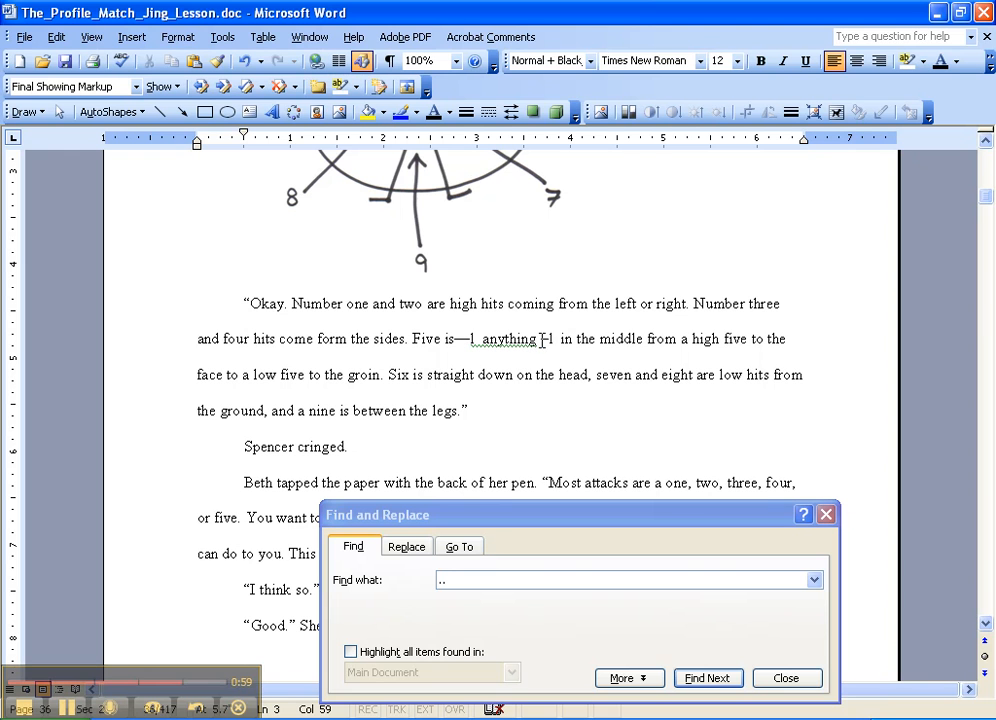
key(BackSpace)
key(BackSpace)
key(BackSpace)
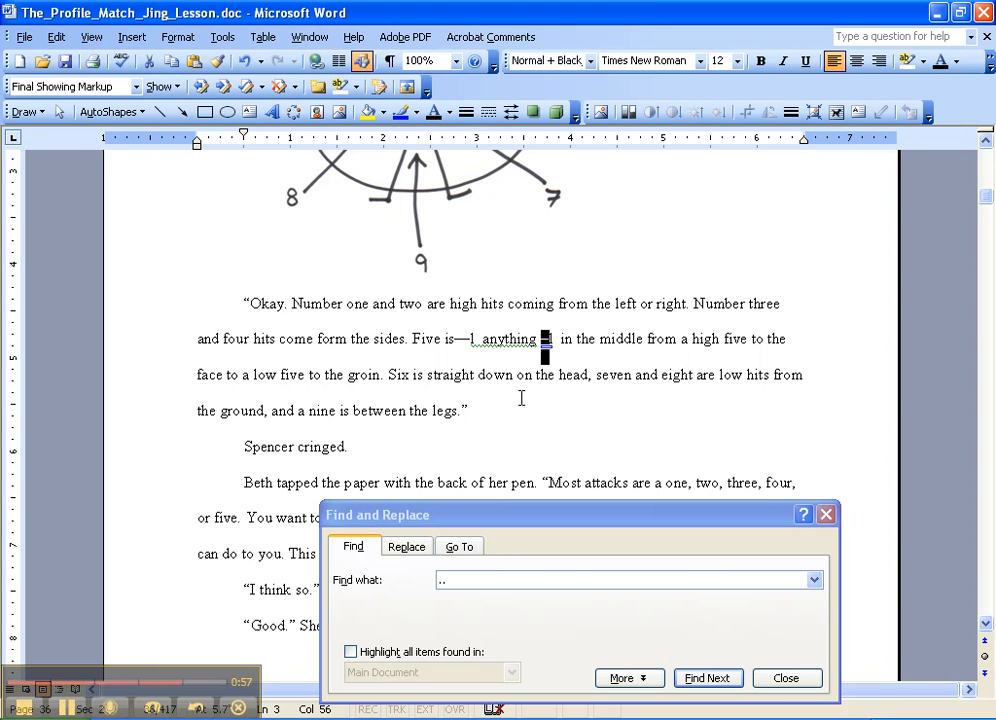
click(577, 341)
- Set up a replacement with the en dash as search text and the em dash from after "Five is" as replacement text
click(408, 548)
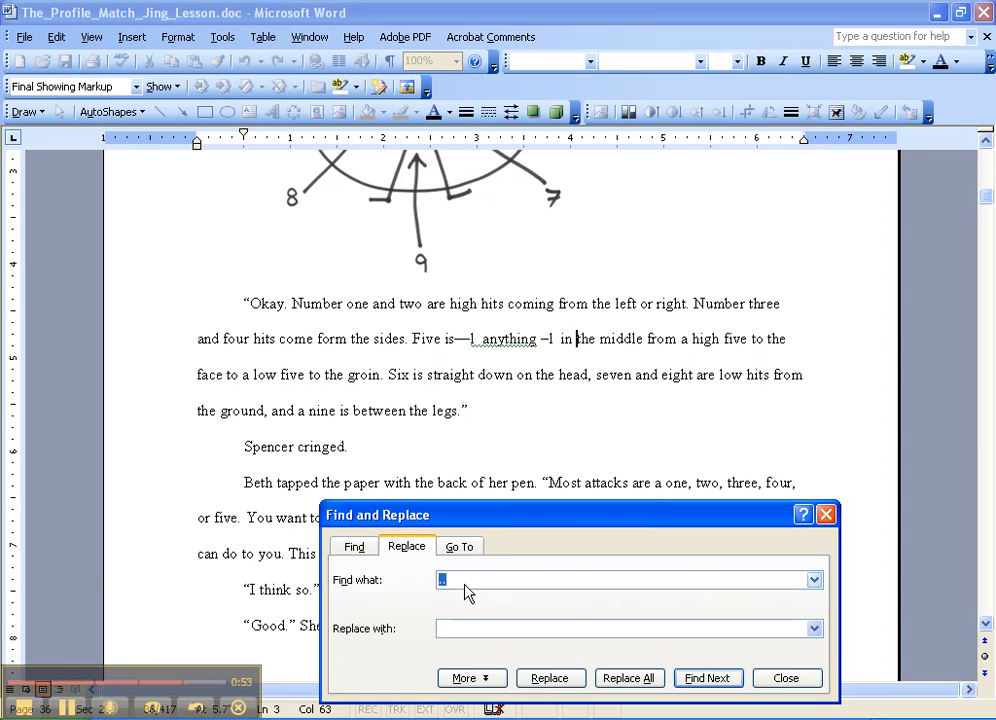
text(–)
drag(455, 346, 471, 341)
key(ctrl+c)
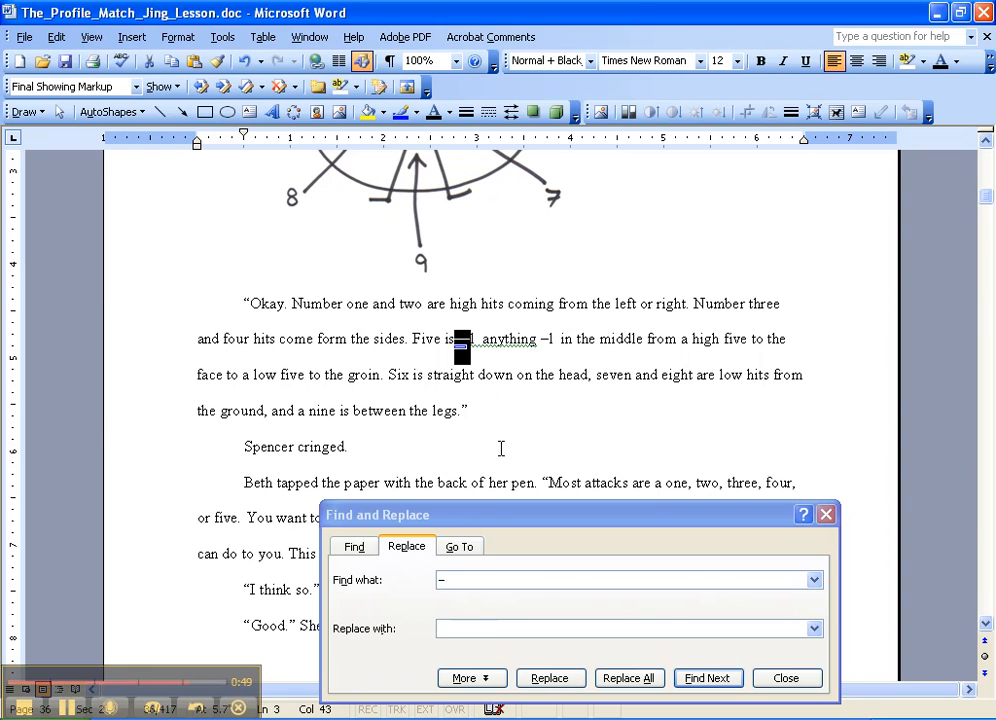
click(478, 628)
key(ctrl+v)
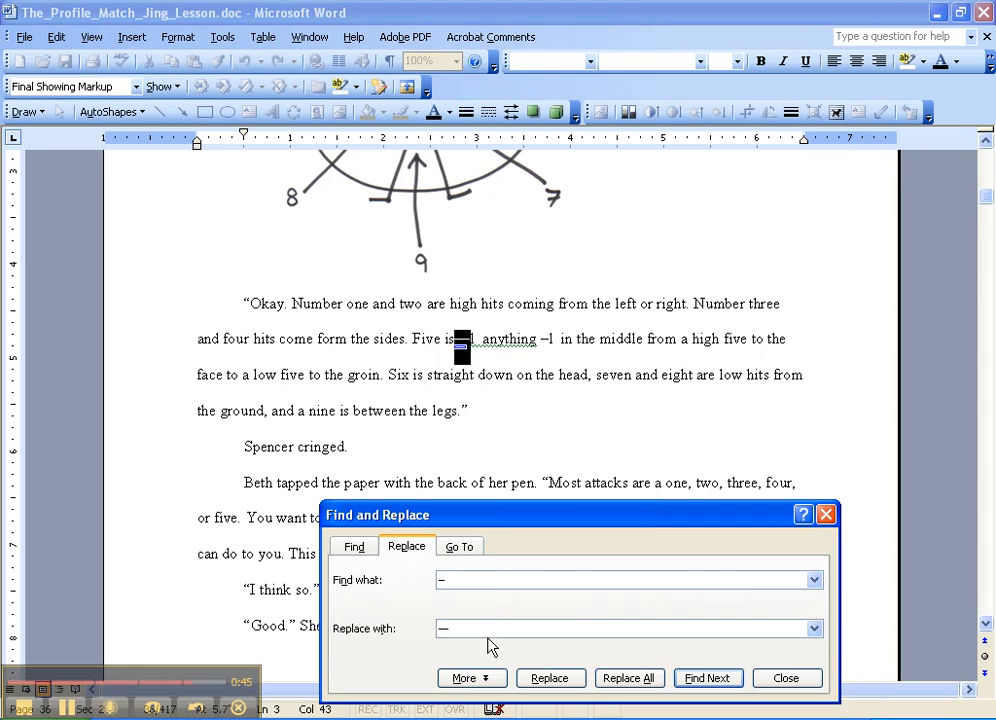
click(493, 425)
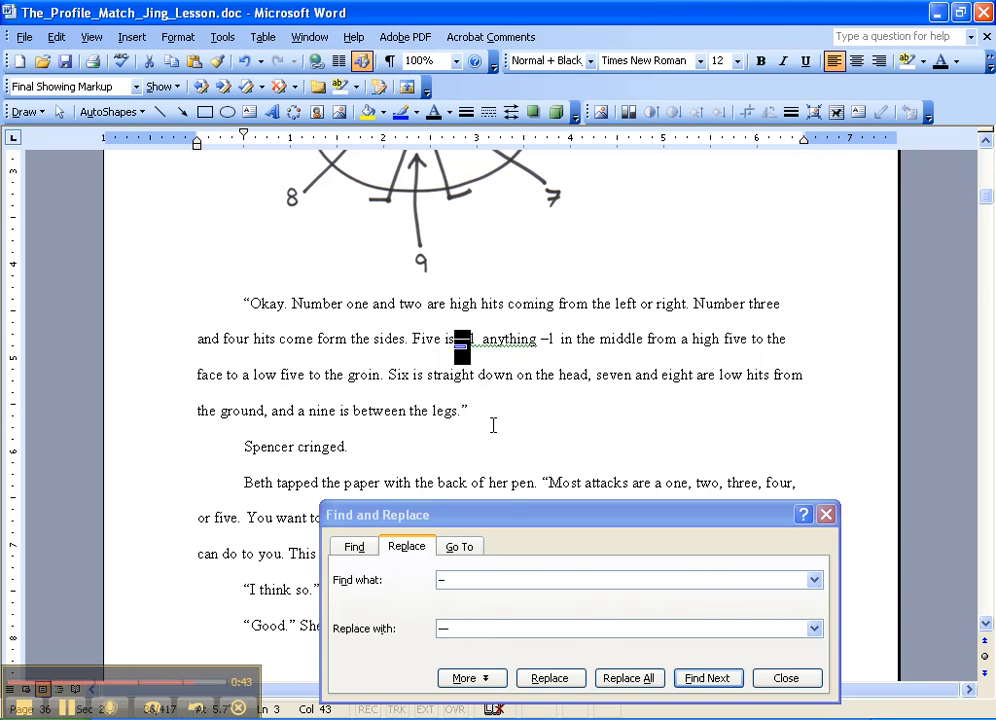
- Change the replacement's search text to two hyphens (--) and move the dialog up, off the **** scene break
click(466, 581)
key(BackSpace)
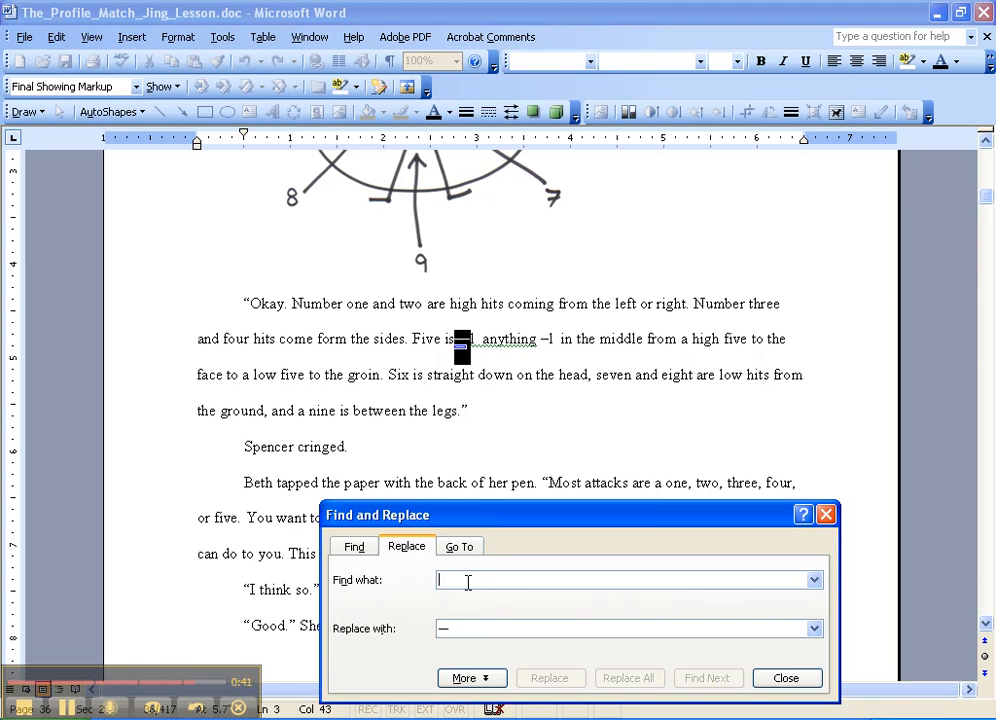
text(--)
click(480, 630)
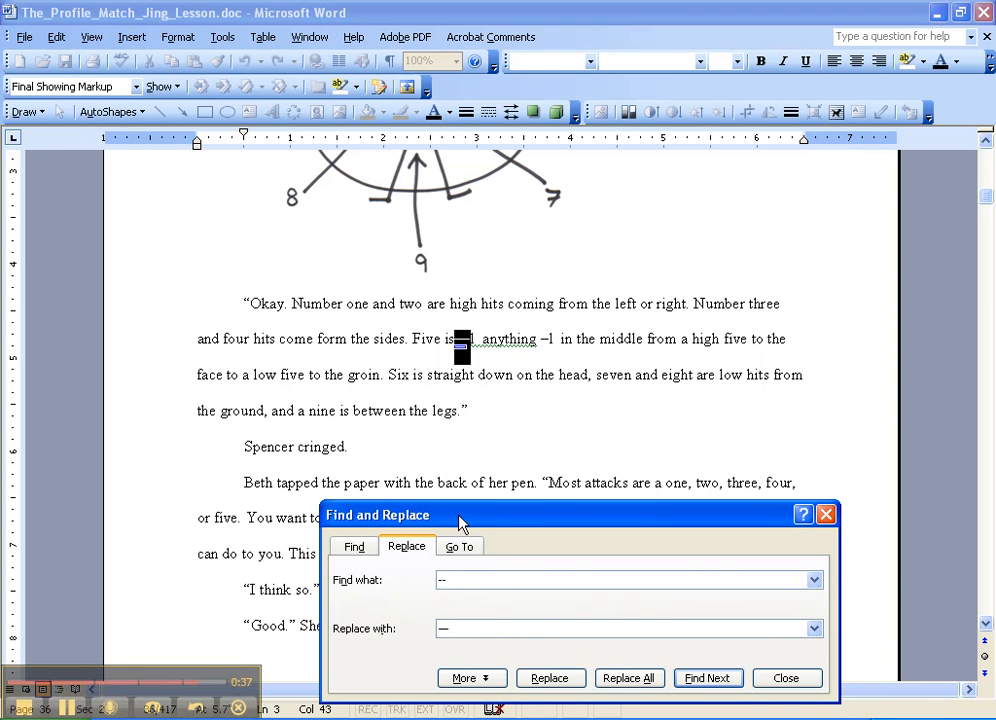
drag(512, 518, 539, 459)
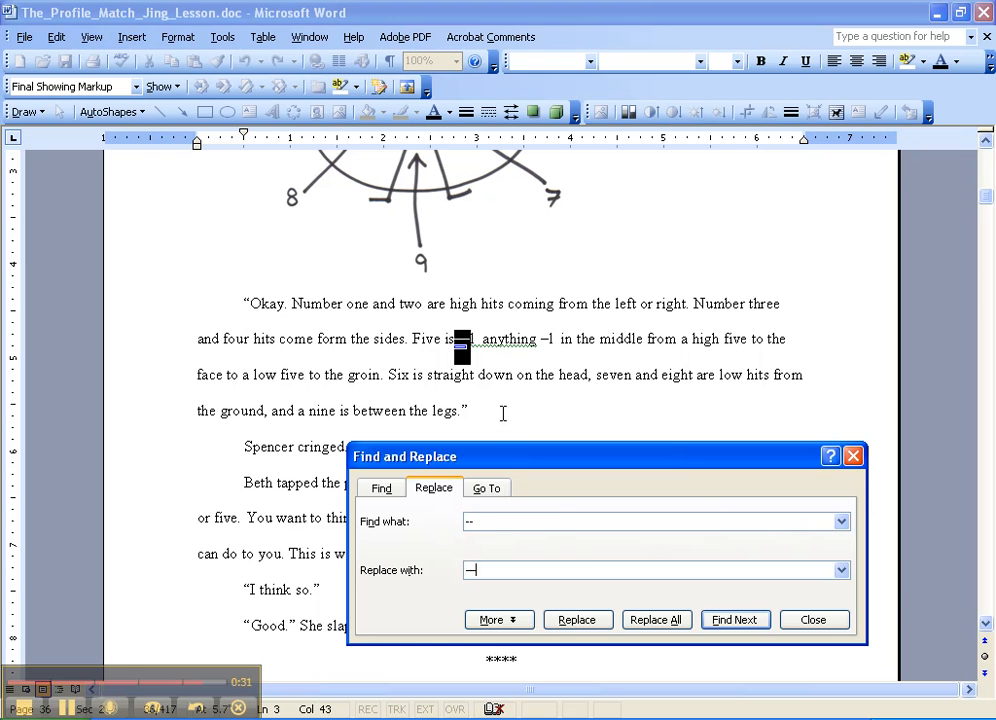
click(805, 623)
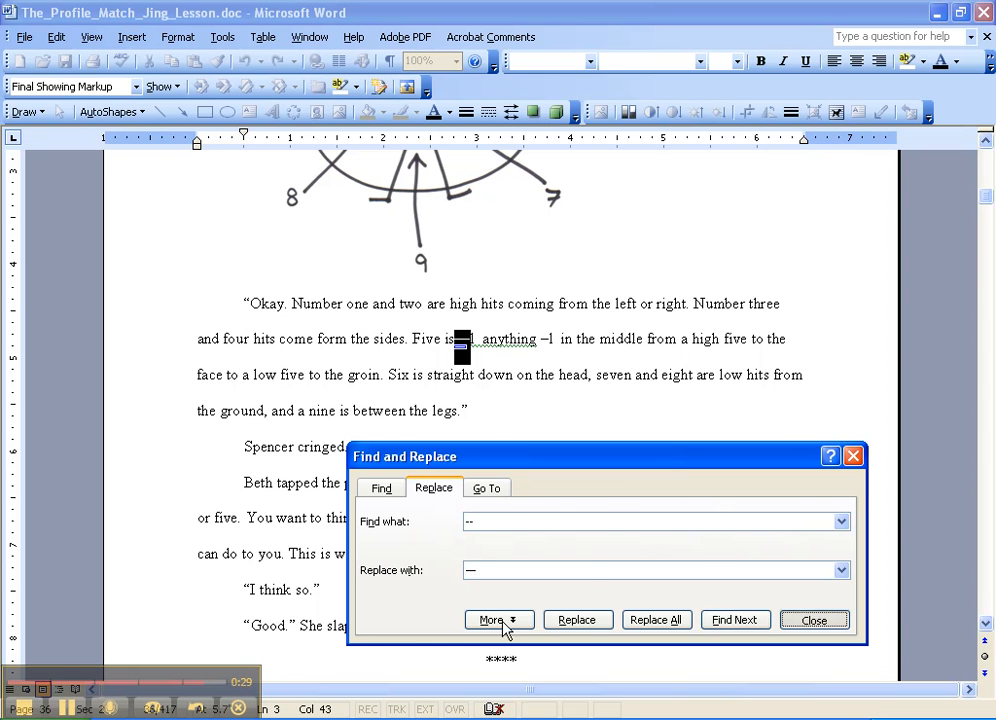